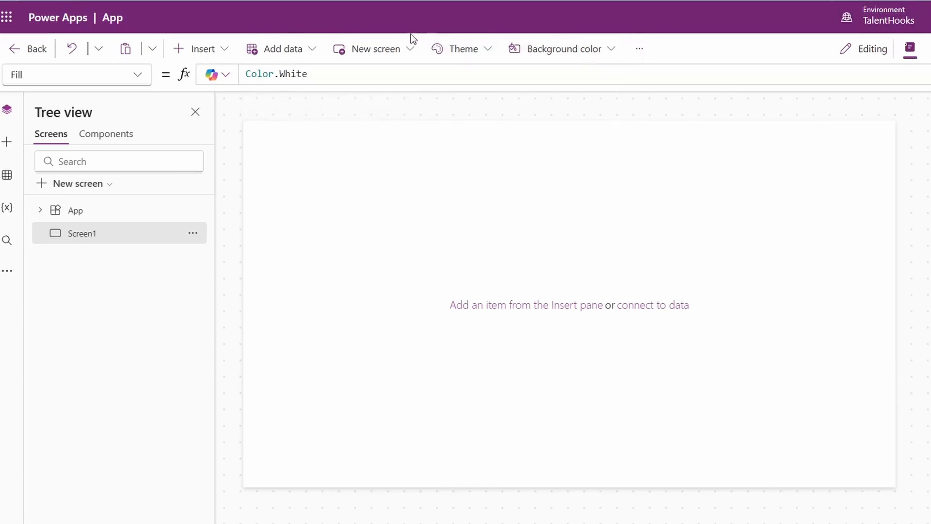
Step: Enable modern controls and themes in the app's update settings
{"action": "left_click", "coordinate": [650, 47]}
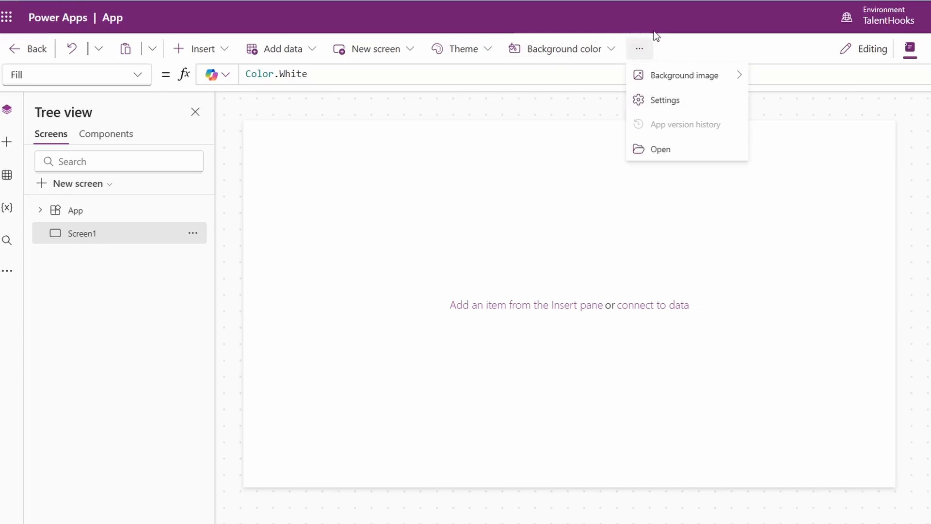
{"action": "left_click", "coordinate": [650, 102]}
{"action": "left_click", "coordinate": [312, 232]}
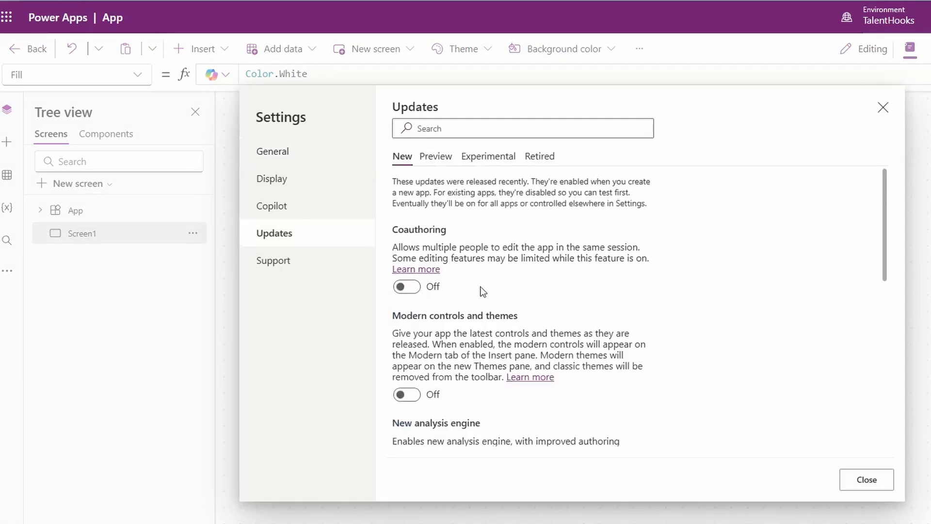
{"action": "left_click", "coordinate": [410, 402]}
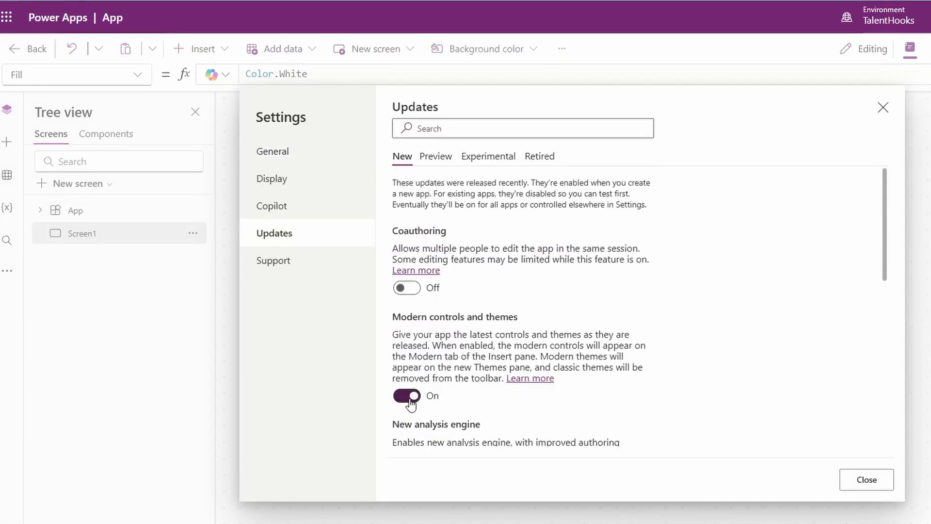
{"action": "left_click", "coordinate": [853, 480]}
Step: Add a modern button to the upper middle of the blank screen and set its text to Save
{"action": "left_click", "coordinate": [7, 142]}
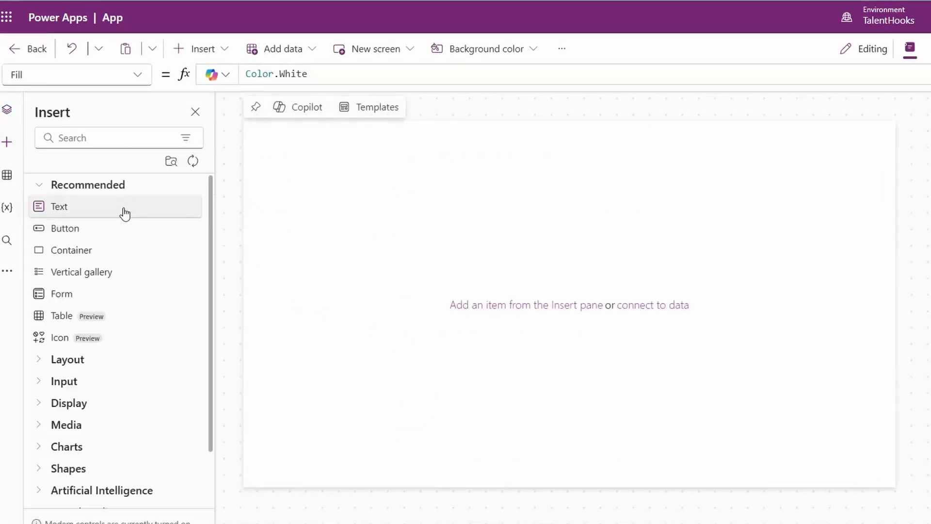
{"action": "left_click_drag", "start_coordinate": [109, 226], "coordinate": [524, 250]}
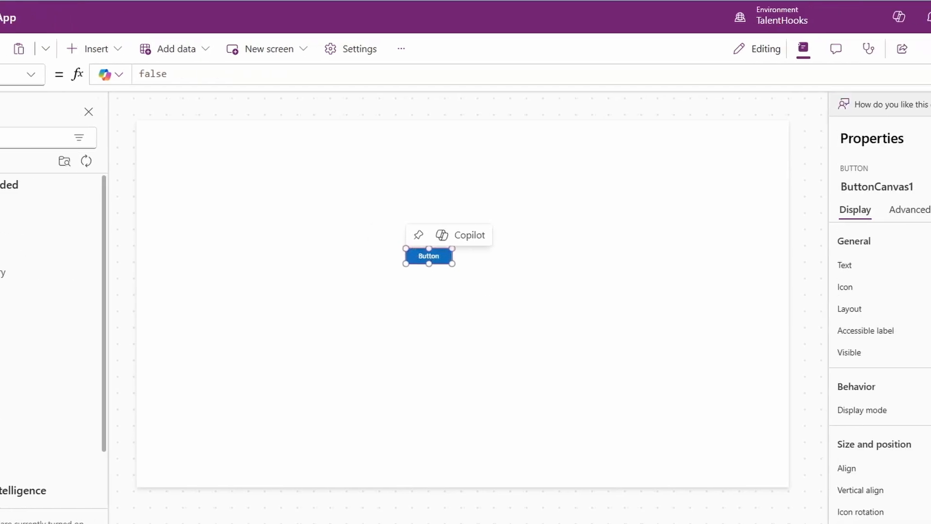
{"action": "left_click", "coordinate": [857, 264]}
{"action": "type", "text": "Save"}
{"action": "left_click", "coordinate": [777, 284]}
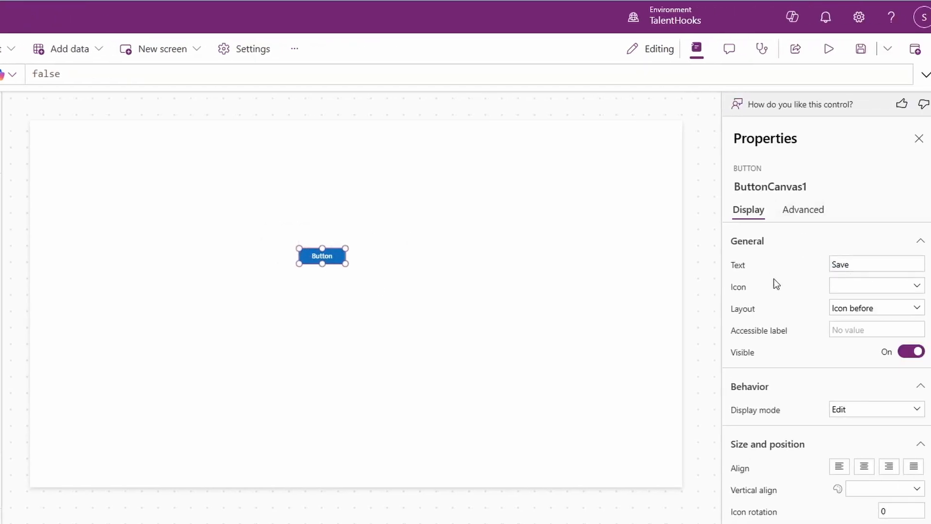
Step: Find the floppy-disk save icon with the search term "Sav" and assign it to the Save button
{"action": "left_click", "coordinate": [843, 296]}
{"action": "type", "text": "sav"}
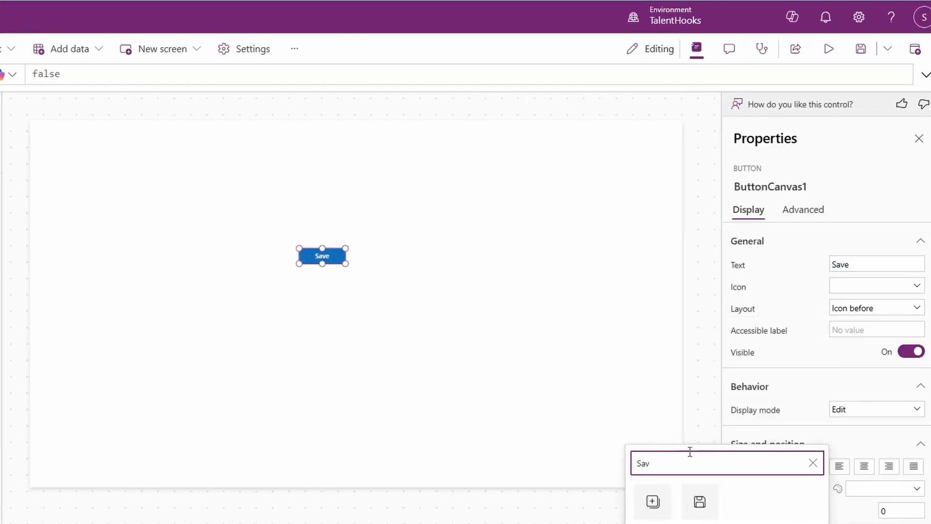
{"action": "left_click", "coordinate": [701, 501]}
{"action": "left_click", "coordinate": [801, 212]}
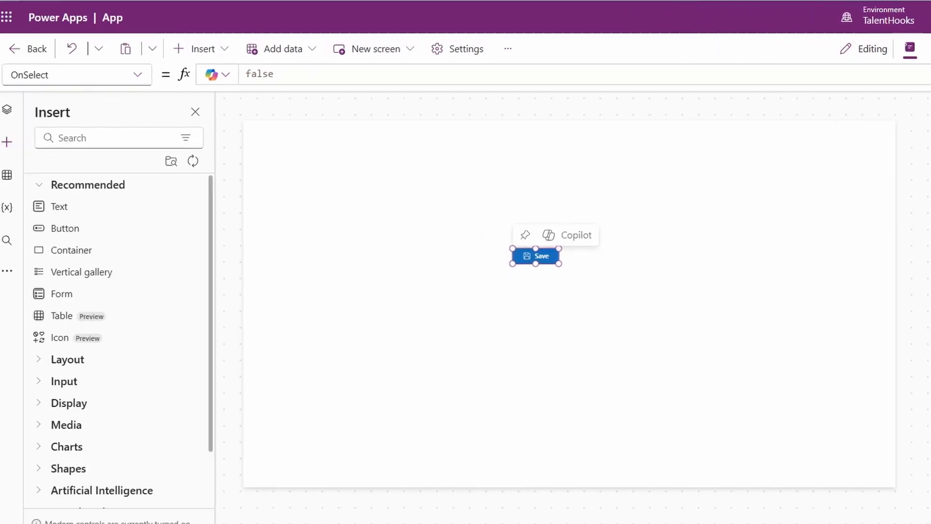
Step: Create a new Power Automate flow for the app and add a Delay action after the Power Apps (V2) trigger
{"action": "left_click", "coordinate": [6, 270]}
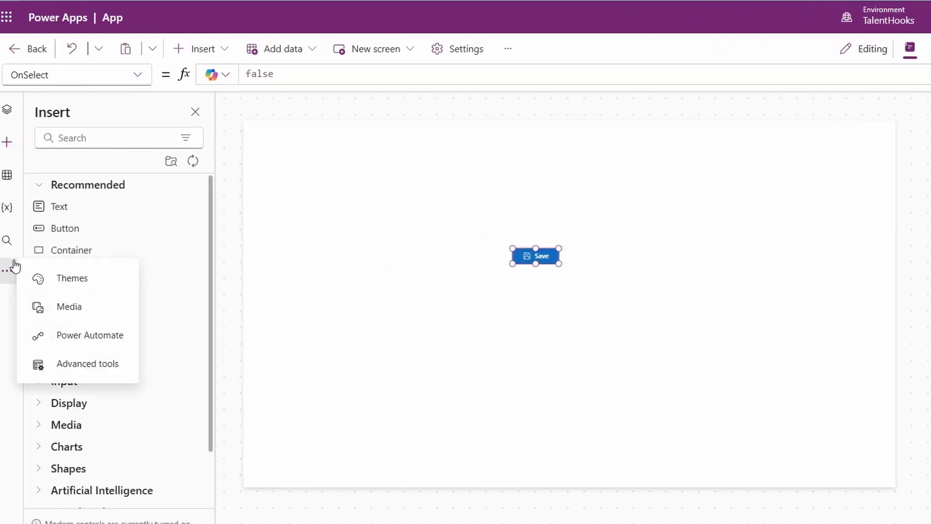
{"action": "left_click", "coordinate": [80, 332]}
{"action": "left_click", "coordinate": [116, 276]}
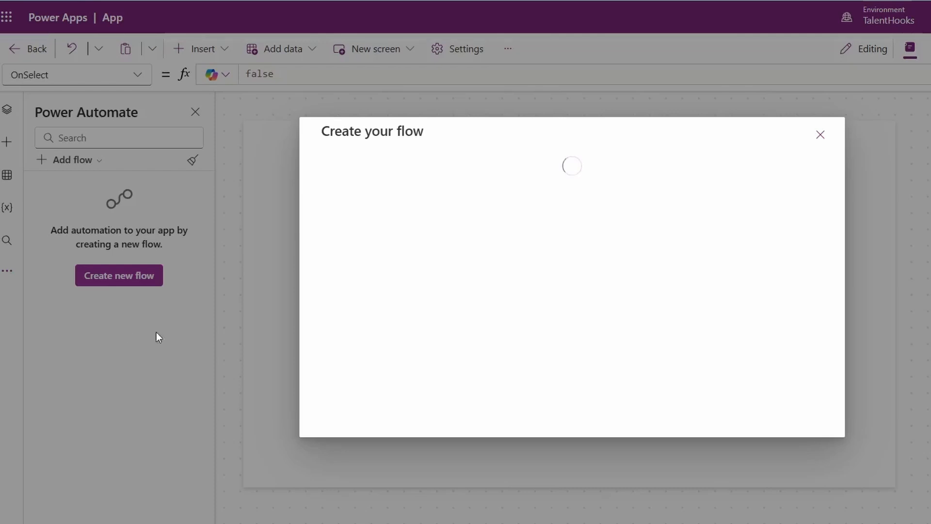
{"action": "left_click", "coordinate": [413, 168]}
{"action": "type", "text": "De"}
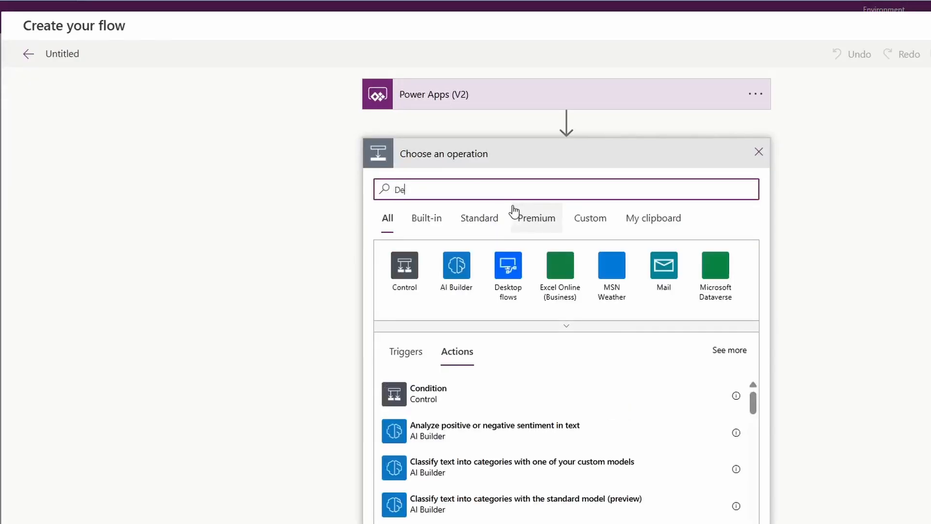
{"action": "type", "text": "lay"}
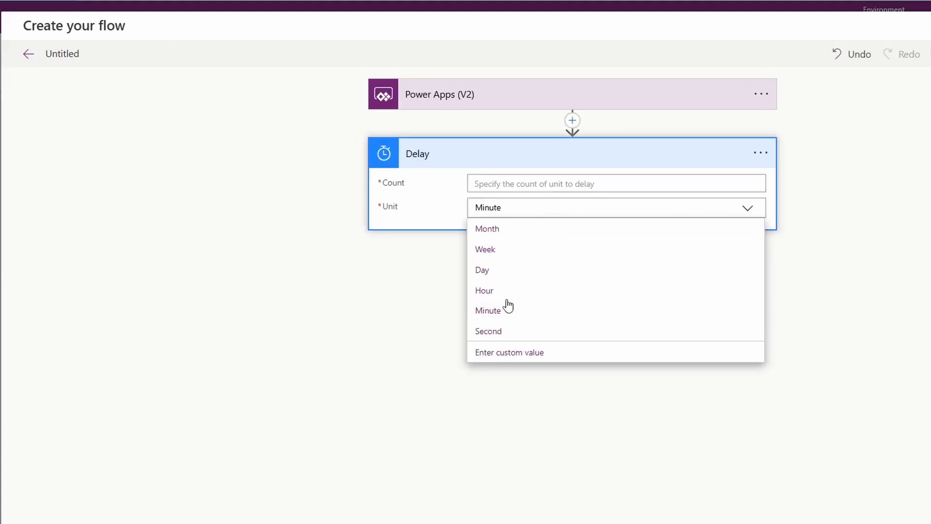
Step: Configure the Delay action with a count of 10 and the unit Second
{"action": "left_click", "coordinate": [488, 332]}
{"action": "left_click", "coordinate": [496, 183]}
{"action": "type", "text": "10"}
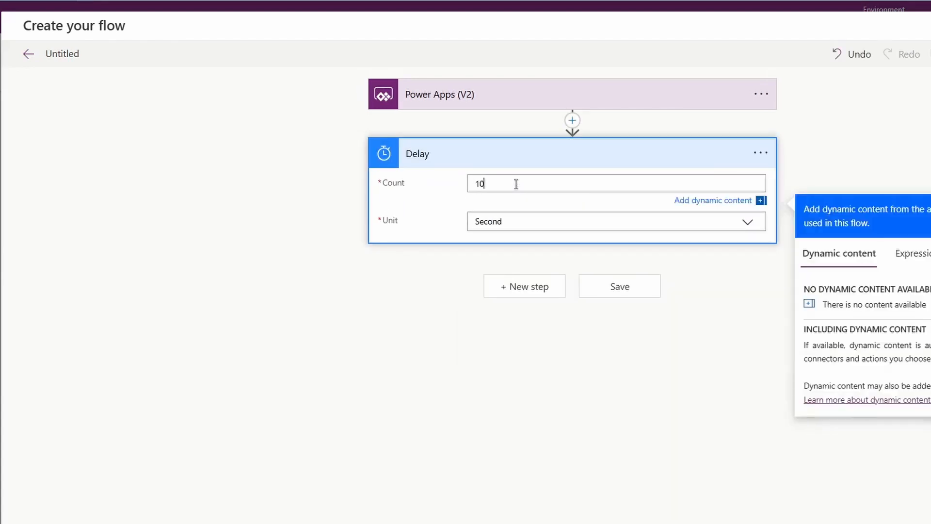
Step: Add a Respond to a Power App or flow action after the delay and save the flow as Sample Flow
{"action": "left_click", "coordinate": [521, 273]}
{"action": "type", "text": "Respo"}
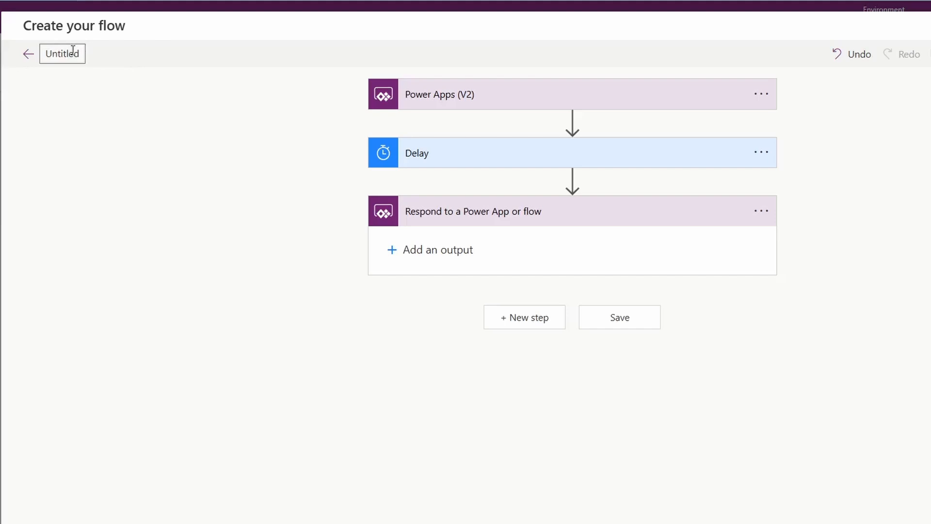
{"action": "left_click", "coordinate": [69, 51]}
{"action": "key", "text": "Return"}
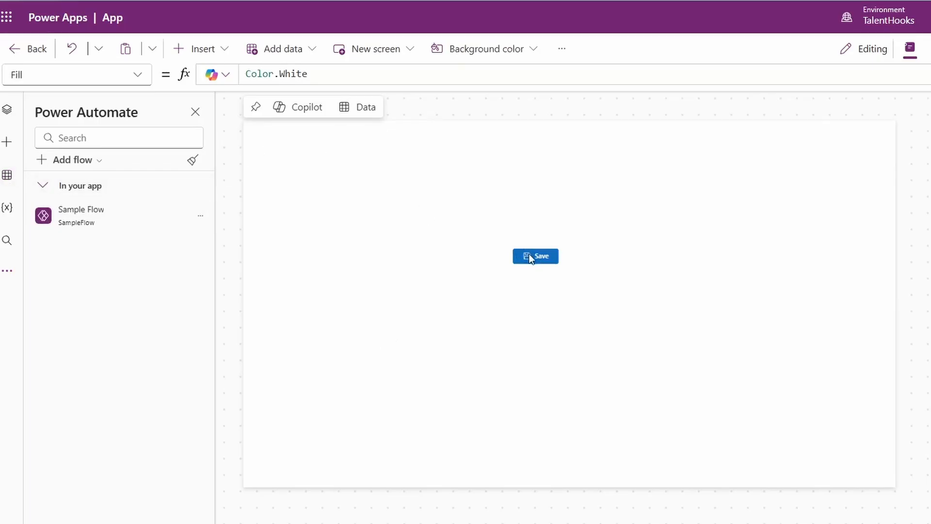
Step: Replace the Save button's OnSelect formula with SampleFlow.Run()
{"action": "left_click", "coordinate": [530, 258]}
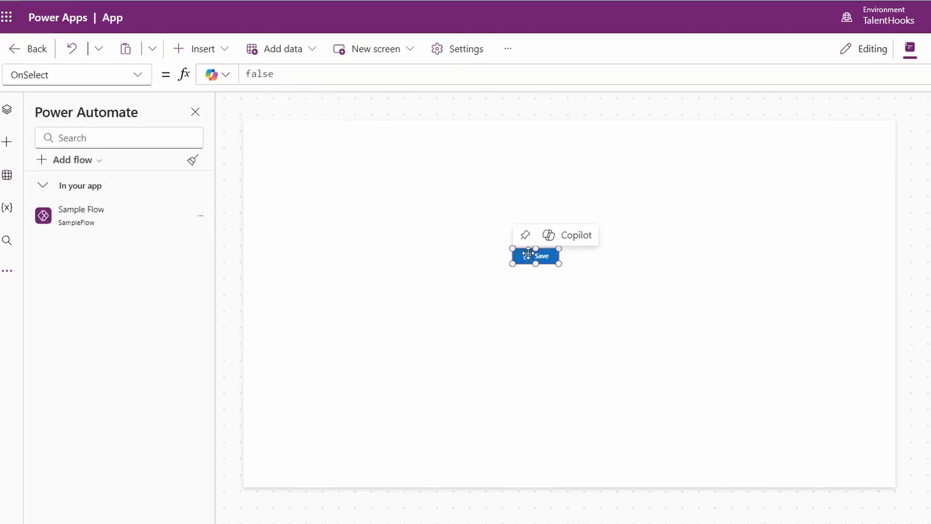
{"action": "left_click", "coordinate": [274, 74]}
{"action": "double_click", "coordinate": [281, 82]}
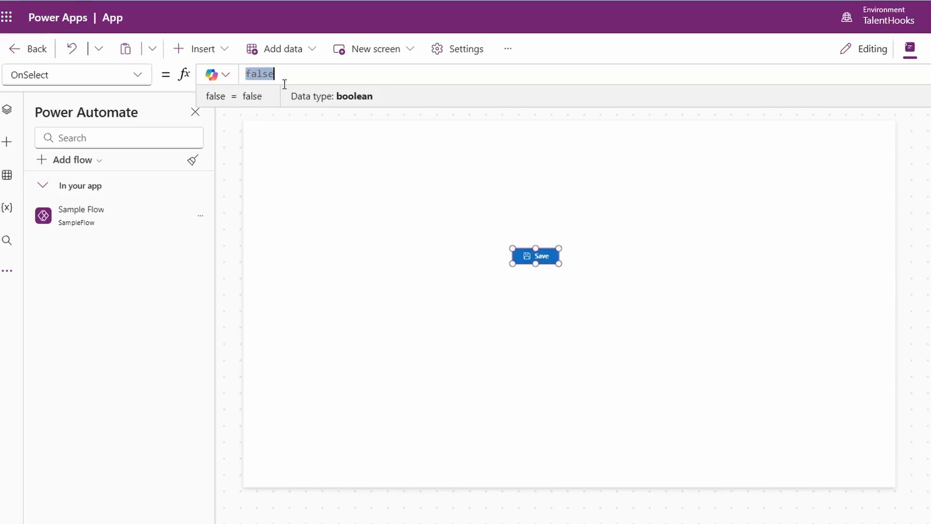
{"action": "type", "text": "SampleFlow.Run"}
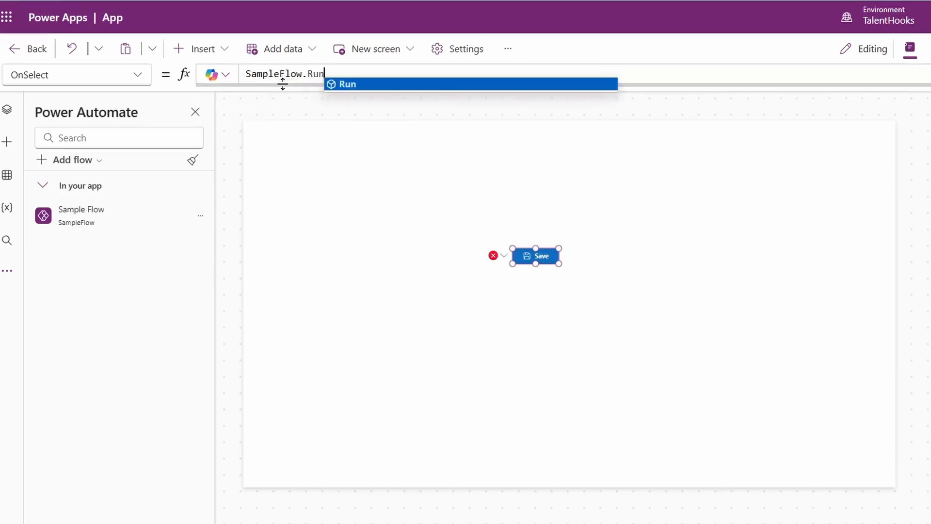
{"action": "type", "text": "()"}
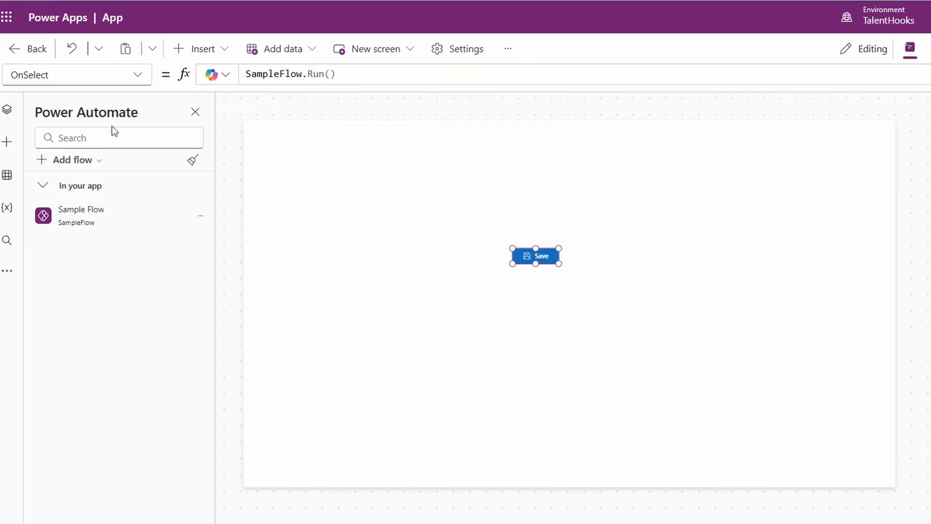
Step: Switch to Power Automate and open the details of Sample Flow at its 28-day run history
{"action": "left_click", "coordinate": [7, 18]}
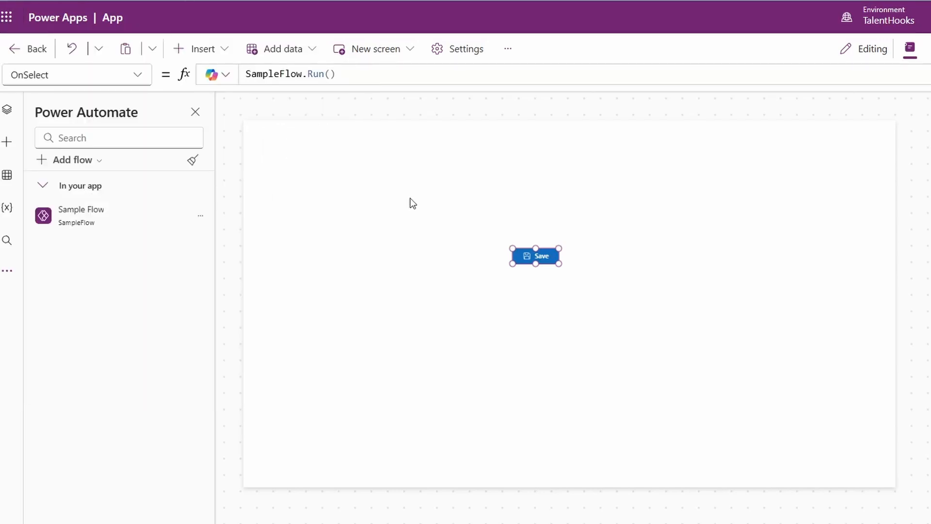
{"action": "left_click", "coordinate": [412, 203]}
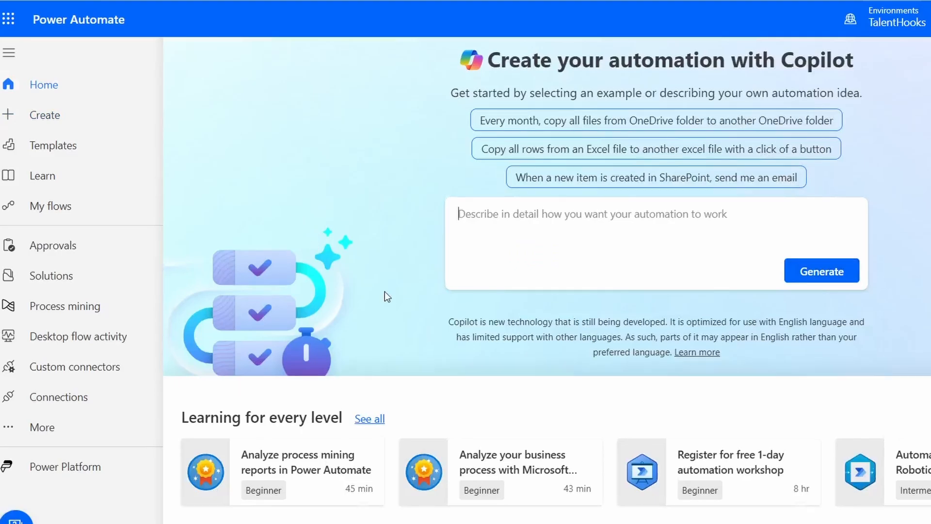
{"action": "scroll", "coordinate": [383, 297], "scroll_direction": "down", "scroll_amount": 5}
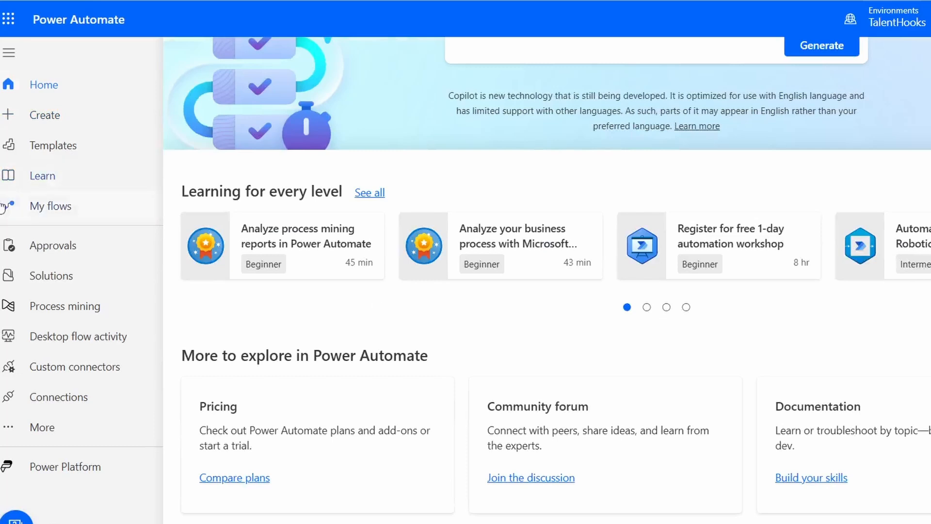
{"action": "left_click", "coordinate": [49, 208]}
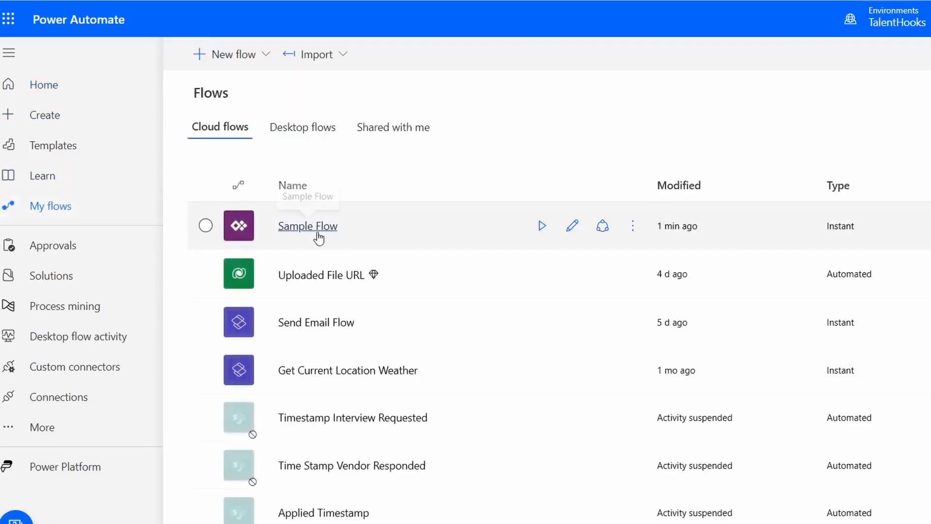
{"action": "left_click", "coordinate": [322, 226]}
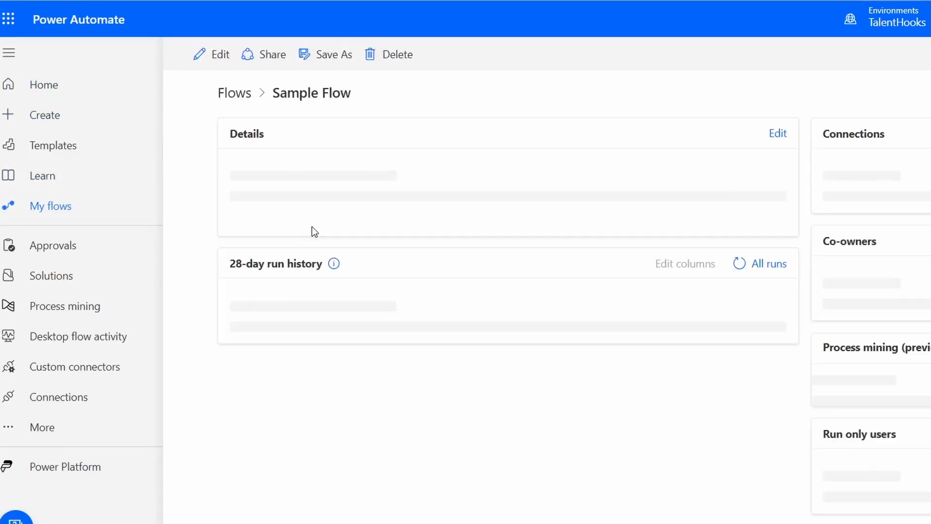
{"action": "scroll", "coordinate": [374, 305], "scroll_direction": "down", "scroll_amount": 3}
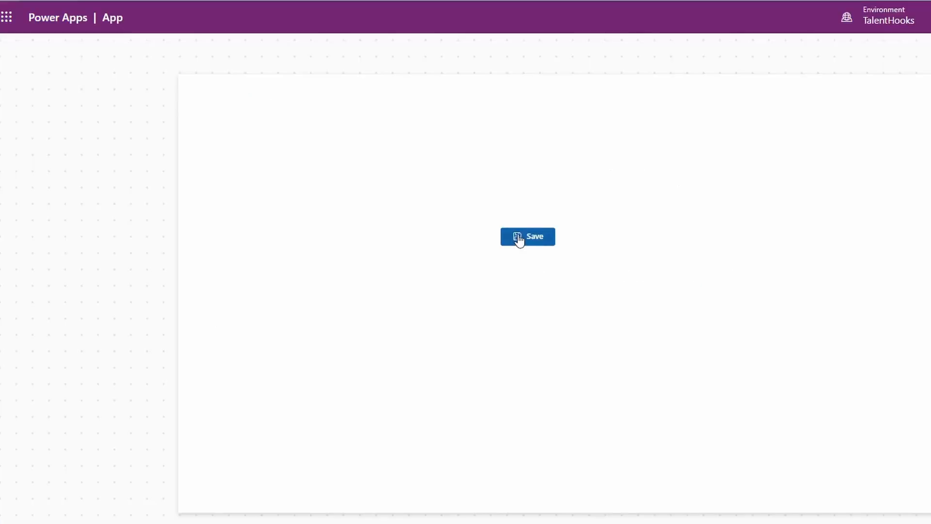
Step: Test the Save button in the app preview, refresh Sample Flow's run history in Power Automate, and return to editing the app
{"action": "left_click", "coordinate": [519, 239]}
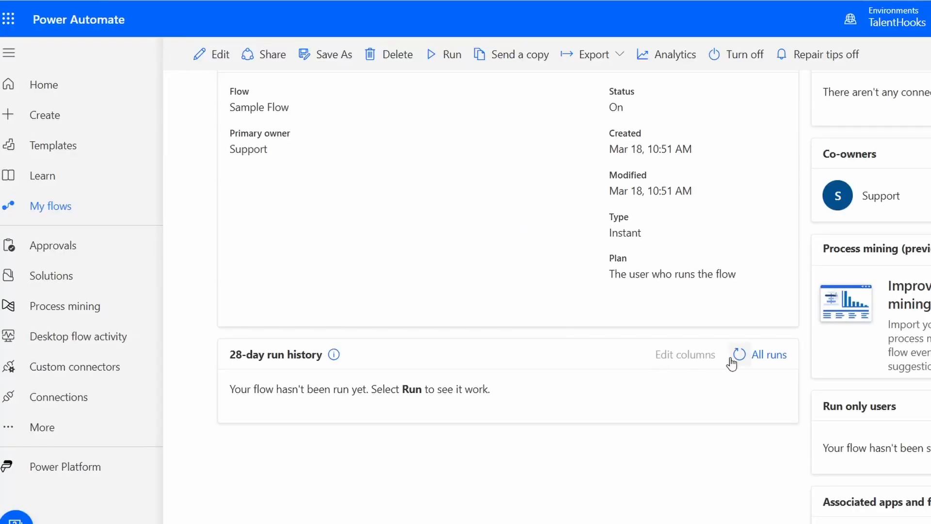
{"action": "left_click", "coordinate": [731, 362]}
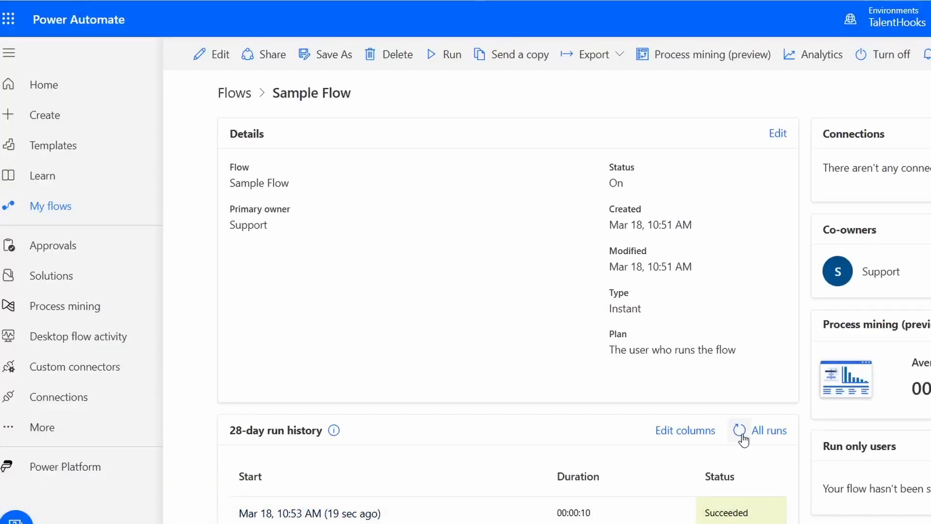
{"action": "left_click", "coordinate": [740, 432]}
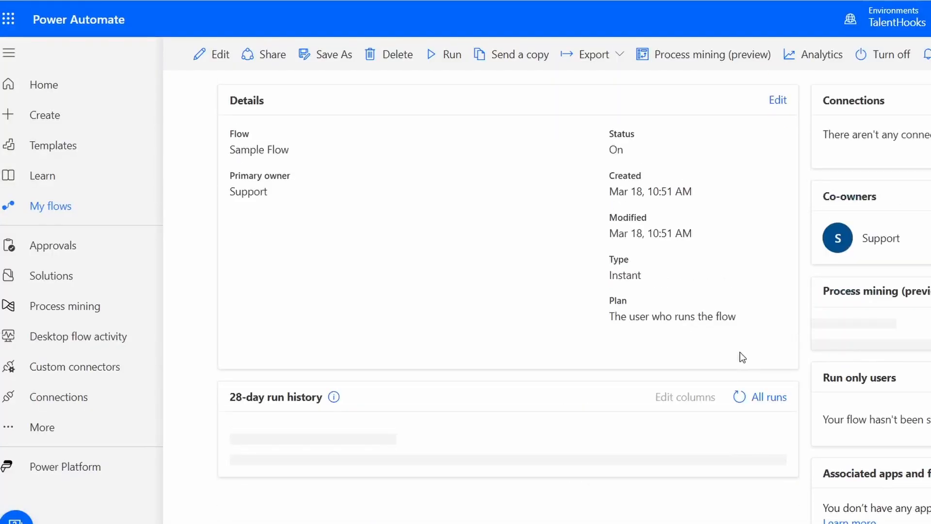
{"action": "left_click", "coordinate": [740, 368]}
{"action": "left_click", "coordinate": [740, 366]}
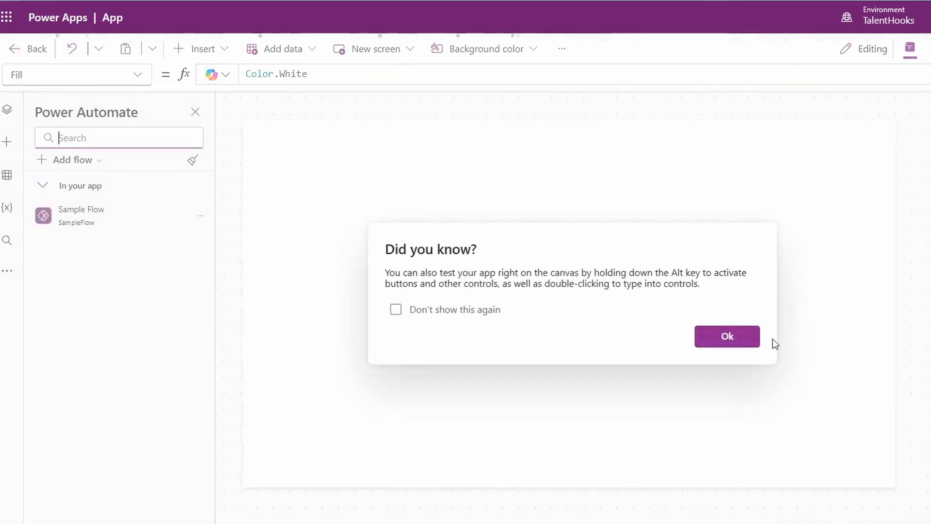
{"action": "left_click", "coordinate": [708, 332]}
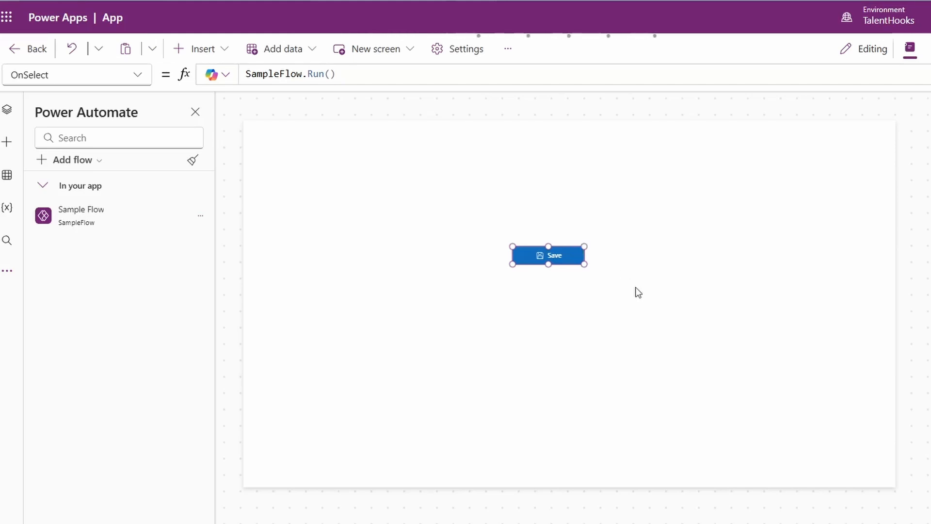
Step: Insert UpdateContext({locissaving:true}); on a new line before SampleFlow.Run() in the Save button's OnSelect formula
{"action": "left_click", "coordinate": [592, 275]}
{"action": "left_click", "coordinate": [557, 252]}
{"action": "left_click", "coordinate": [247, 75]}
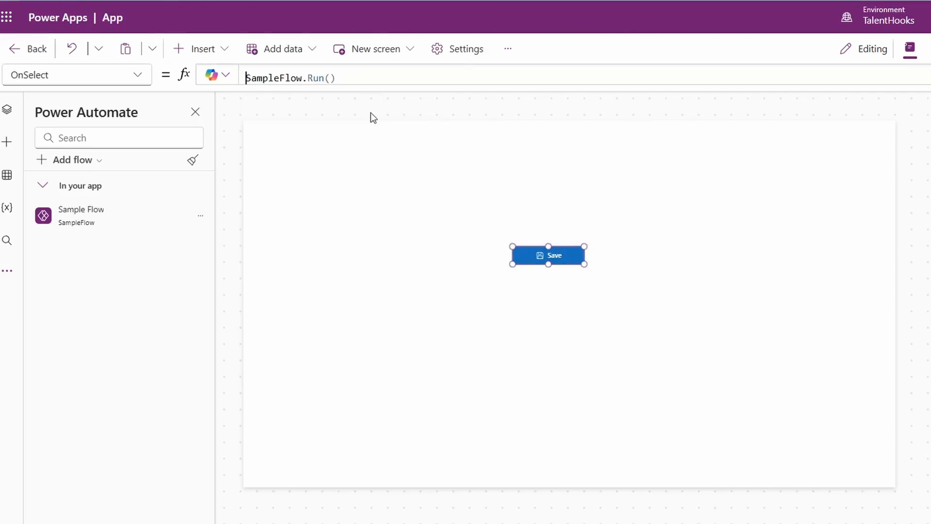
{"action": "key", "text": "shift+Return"}
{"action": "key", "text": "Up"}
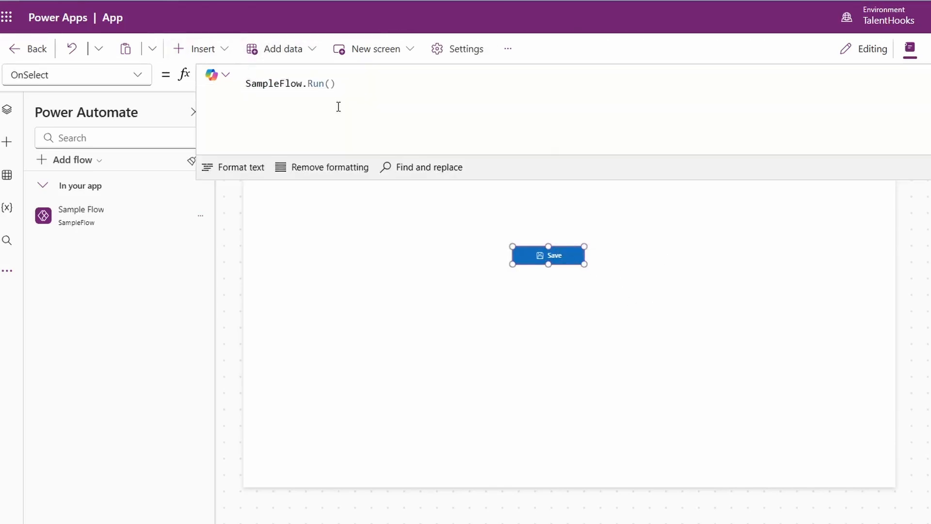
{"action": "type", "text": "Updat"}
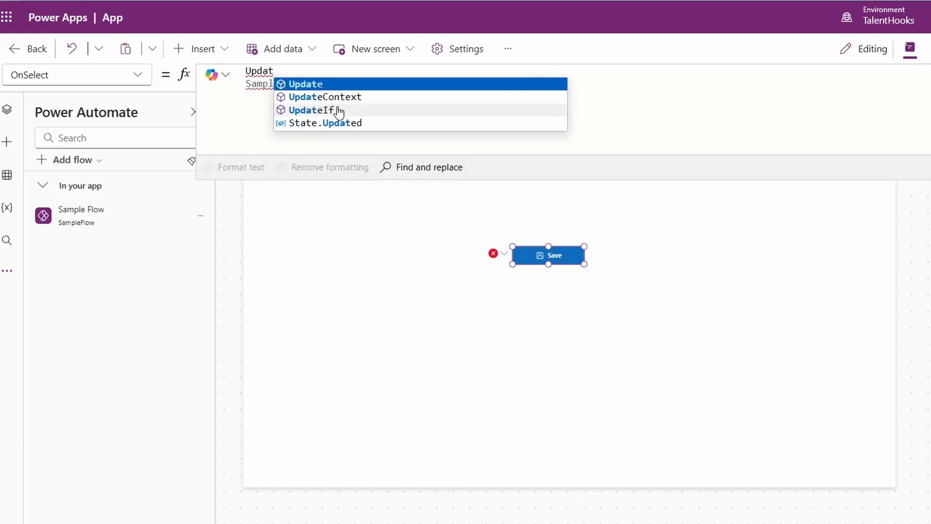
{"action": "type", "text": "eContext({locis"}
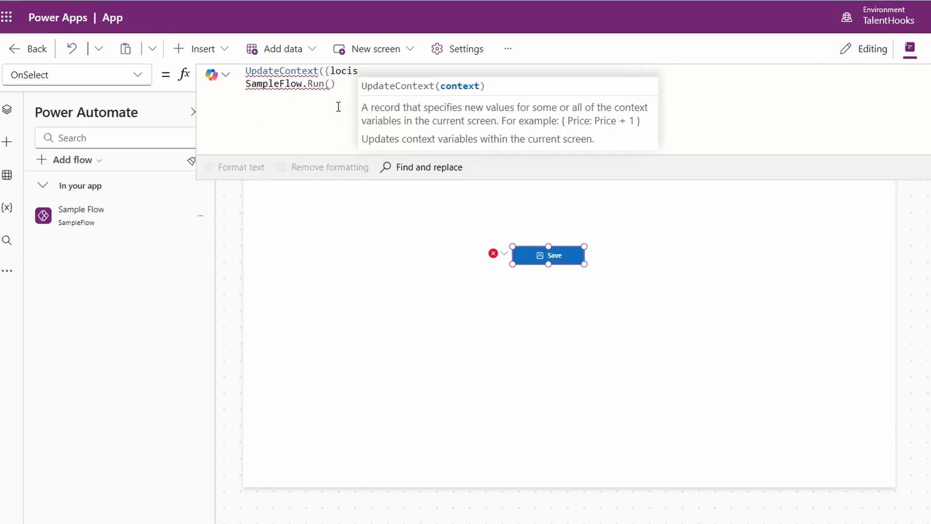
{"action": "type", "text": "saving:true});"}
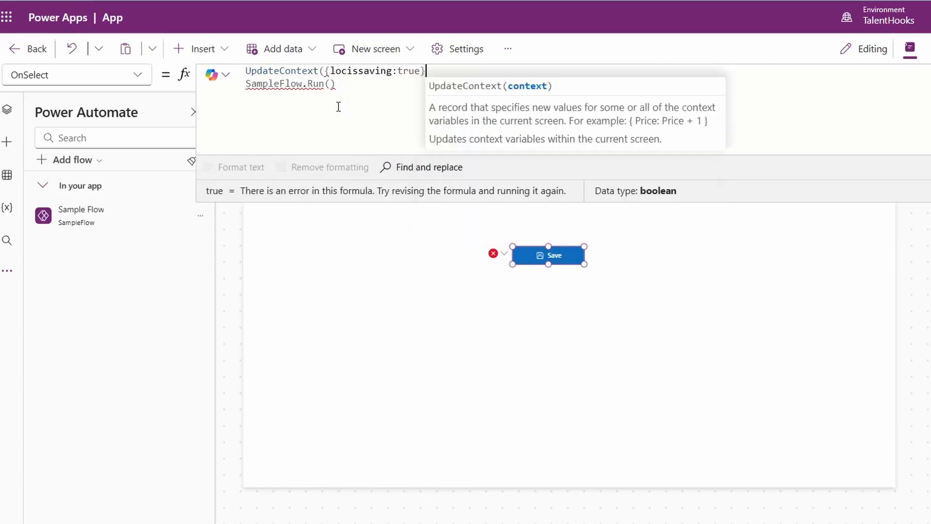
Step: Add a line with UpdateContext({locissaving:false}); after SampleFlow.Run(); in the Save button's OnSelect formula
{"action": "key", "text": "Down"}
{"action": "type", "text": ";"}
{"action": "key", "text": "shift+Return"}
{"action": "type", "text": "UpdateContext({locissaving:"}
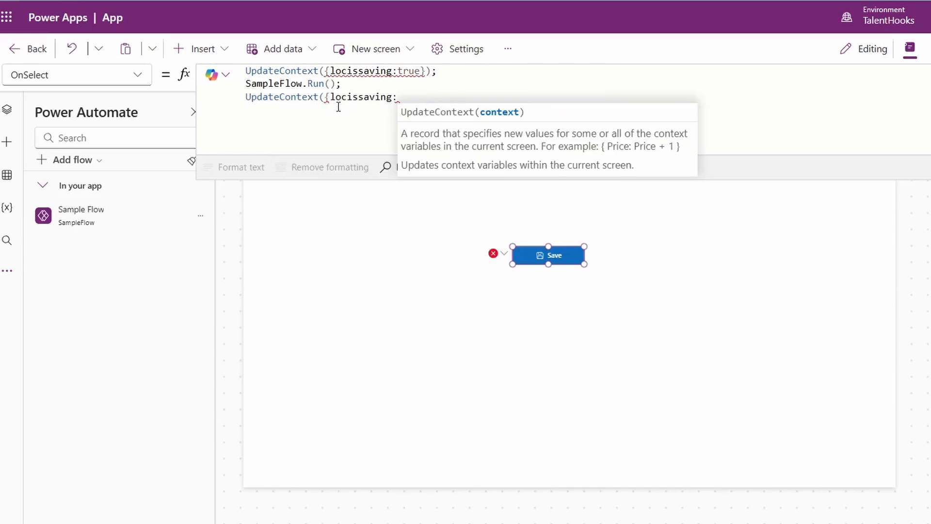
{"action": "type", "text": "false});"}
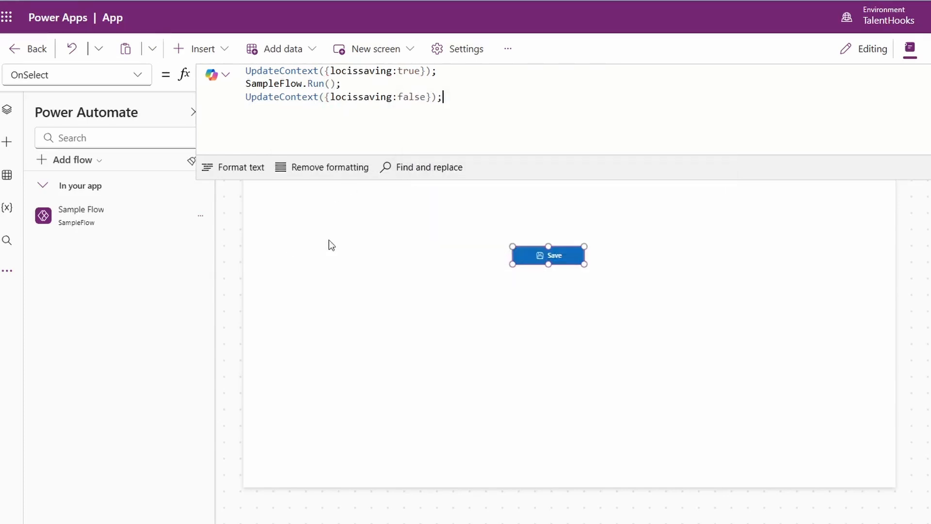
Step: Find the Timer control by searching for Timer and insert it on the screen
{"action": "left_click", "coordinate": [329, 242]}
{"action": "left_click", "coordinate": [7, 109]}
{"action": "left_click", "coordinate": [7, 141]}
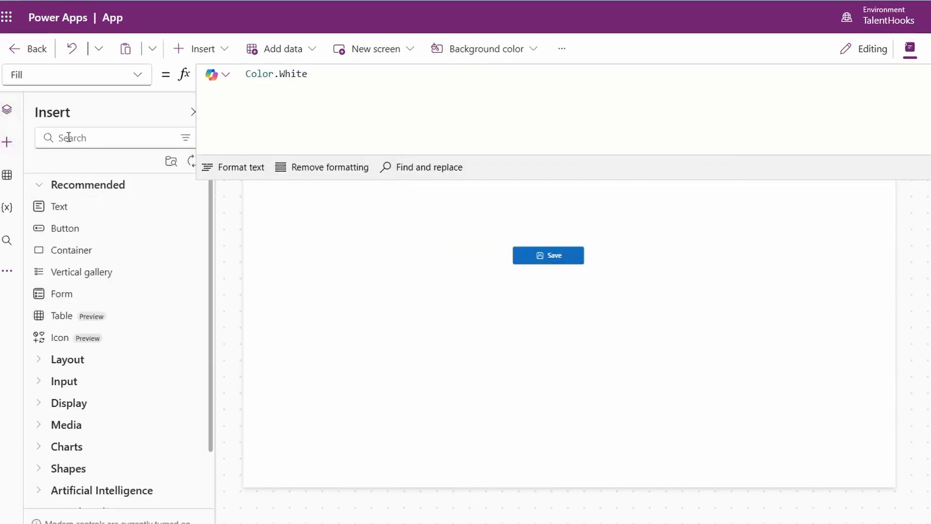
{"action": "left_click", "coordinate": [88, 136]}
{"action": "type", "text": "Timer"}
{"action": "left_click", "coordinate": [62, 205]}
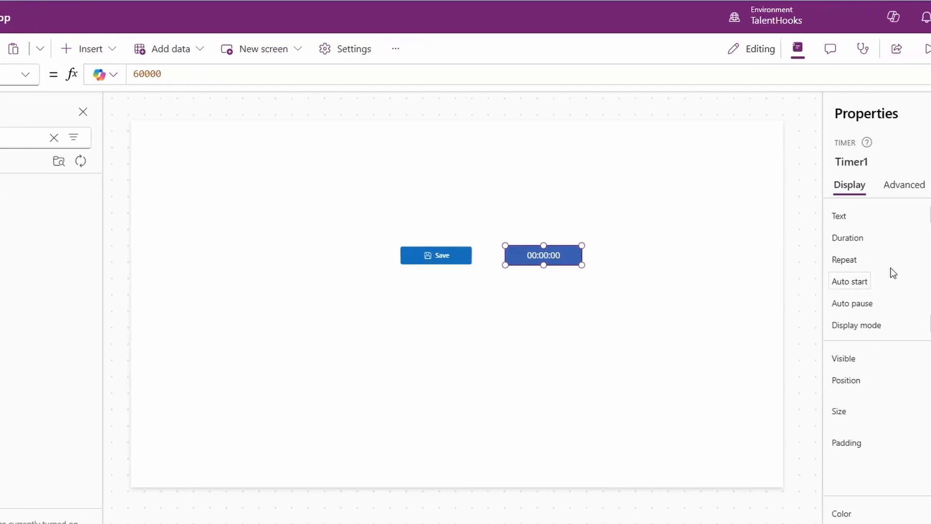
Step: Turn on Repeat for the timer and set its Duration to 1
{"action": "left_click", "coordinate": [907, 260]}
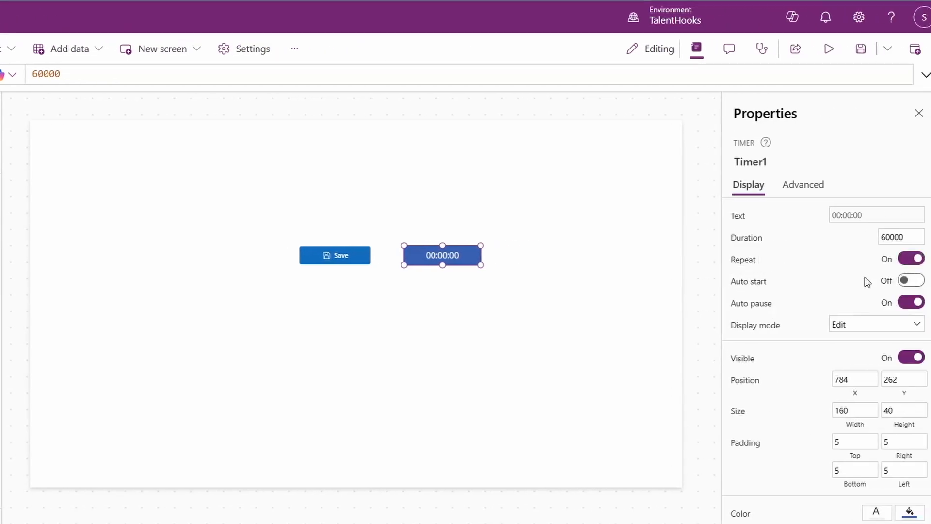
{"action": "left_click", "coordinate": [750, 242]}
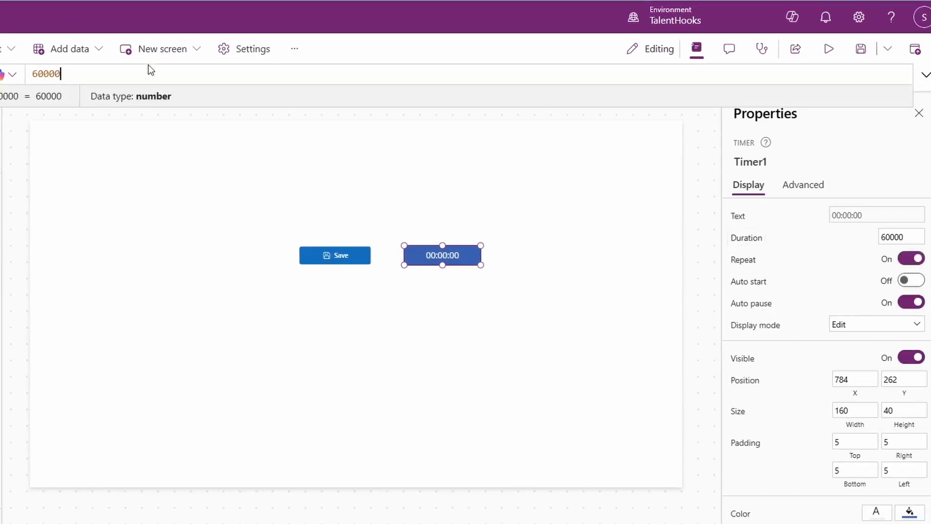
{"action": "double_click", "coordinate": [59, 67]}
{"action": "type", "text": "1"}
{"action": "left_click", "coordinate": [774, 353]}
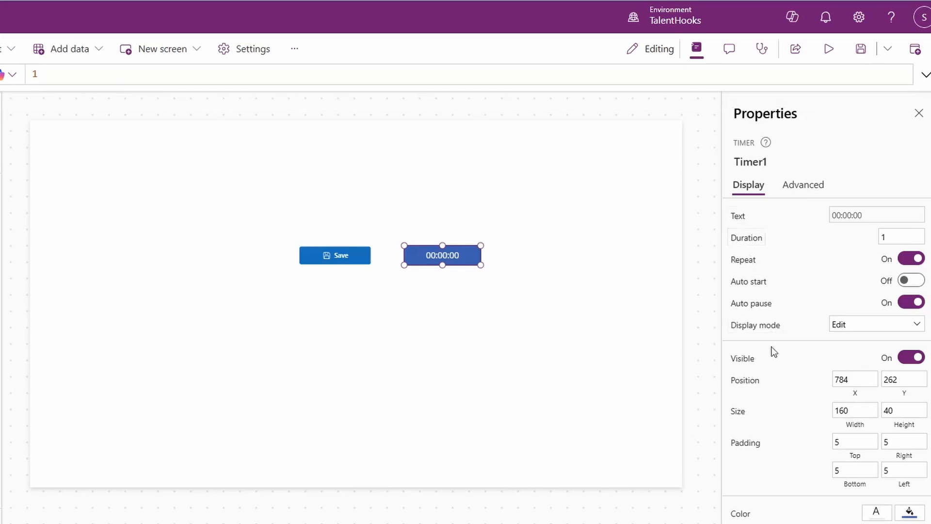
Step: Find the timer's OnTimerEnd property and begin its formula with UpdateContext({locRotationAngle:
{"action": "left_click", "coordinate": [801, 189]}
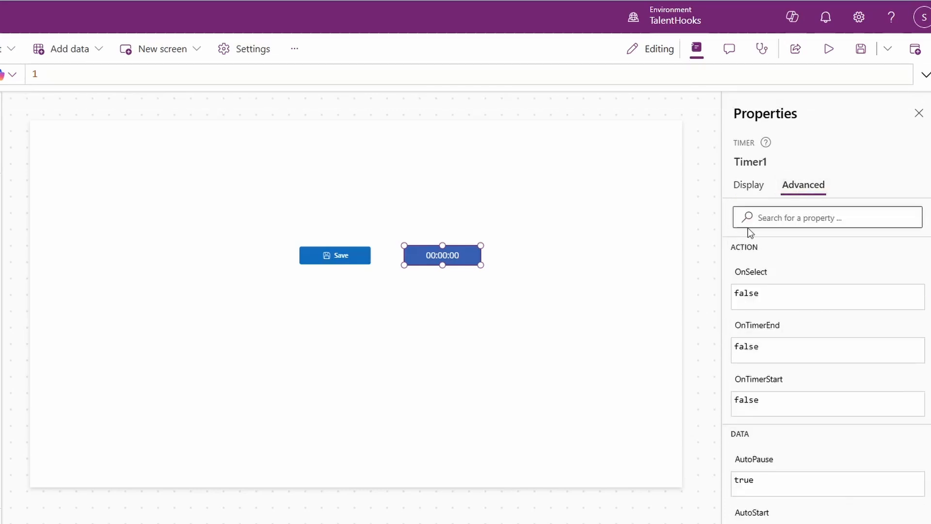
{"action": "left_click", "coordinate": [782, 223]}
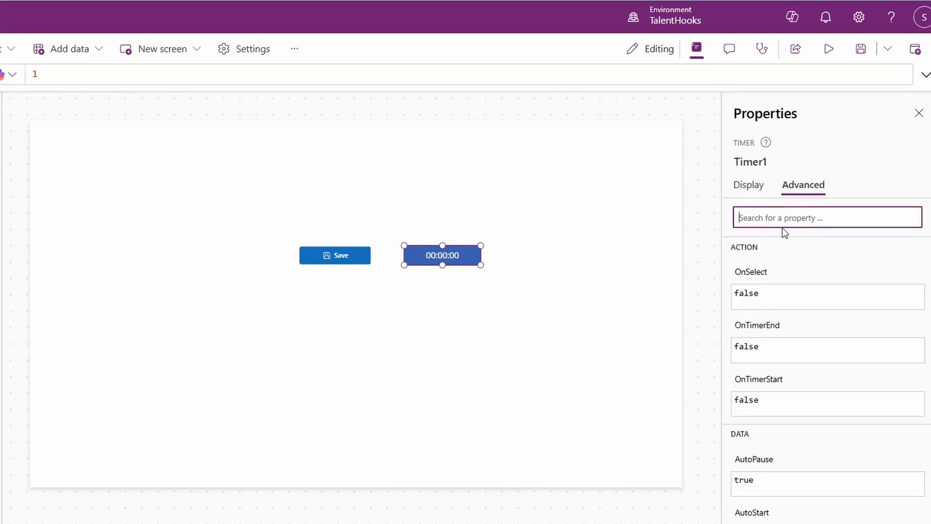
{"action": "type", "text": "onti"}
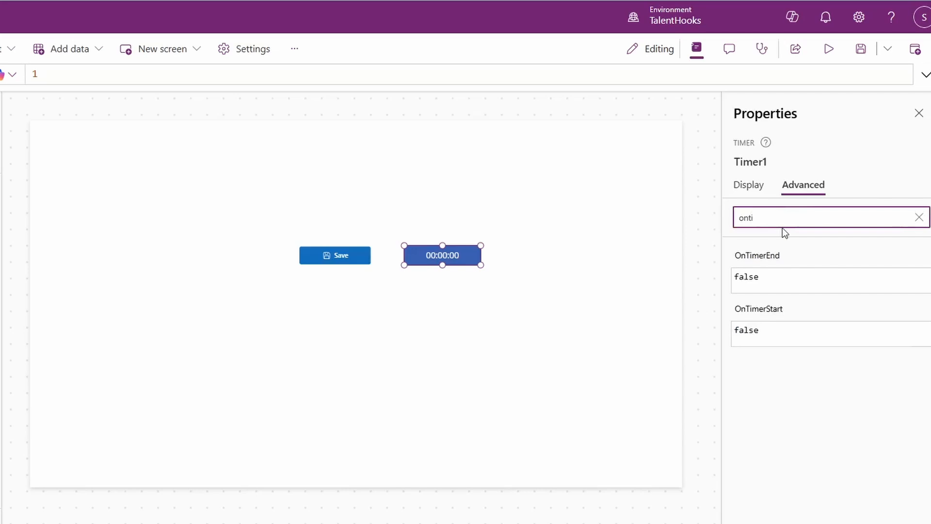
{"action": "left_click", "coordinate": [776, 281]}
{"action": "type", "text": "Update"}
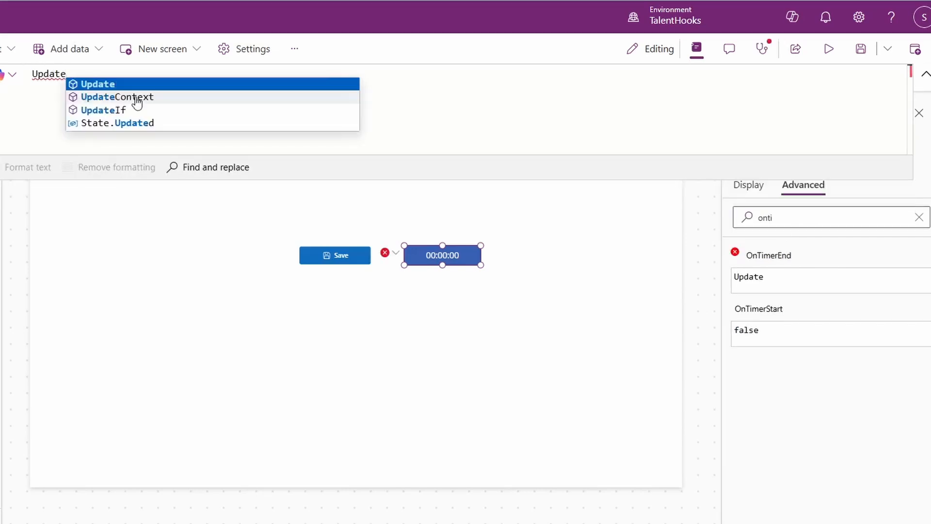
{"action": "key", "text": "Down"}
{"action": "key", "text": "Tab"}
{"action": "type", "text": "{"}
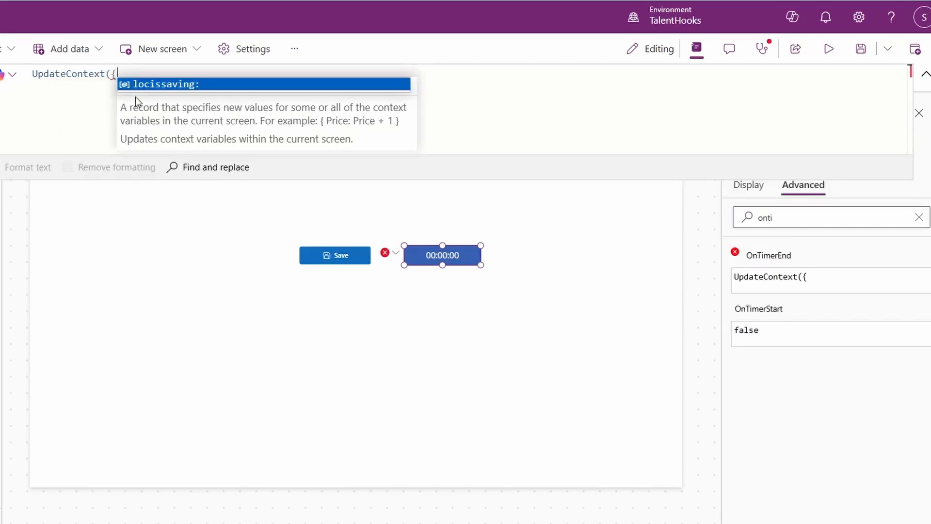
{"action": "type", "text": "locRotationAngkel"}
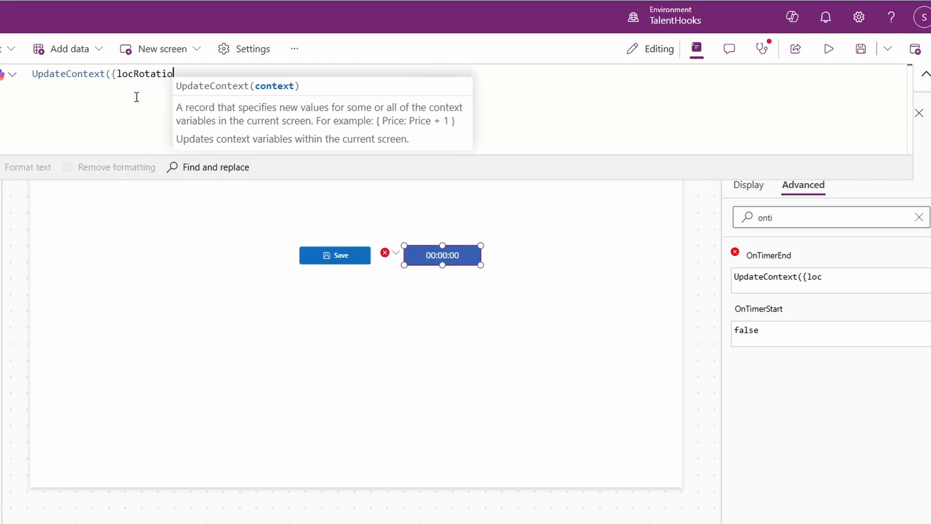
{"action": "key", "text": "BackSpace"}
{"action": "key", "text": "BackSpace"}
{"action": "type", "text": "le:"}
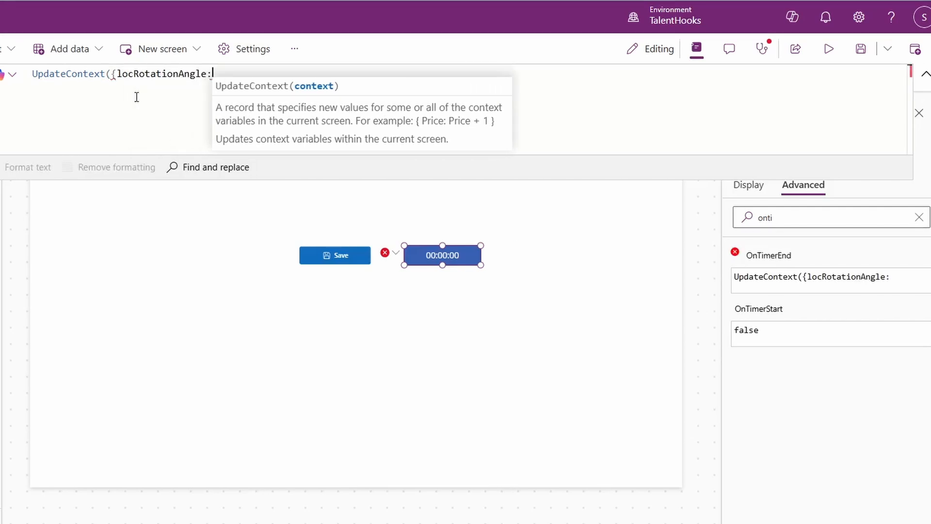
{"action": "type", "text": "Mod(loc"}
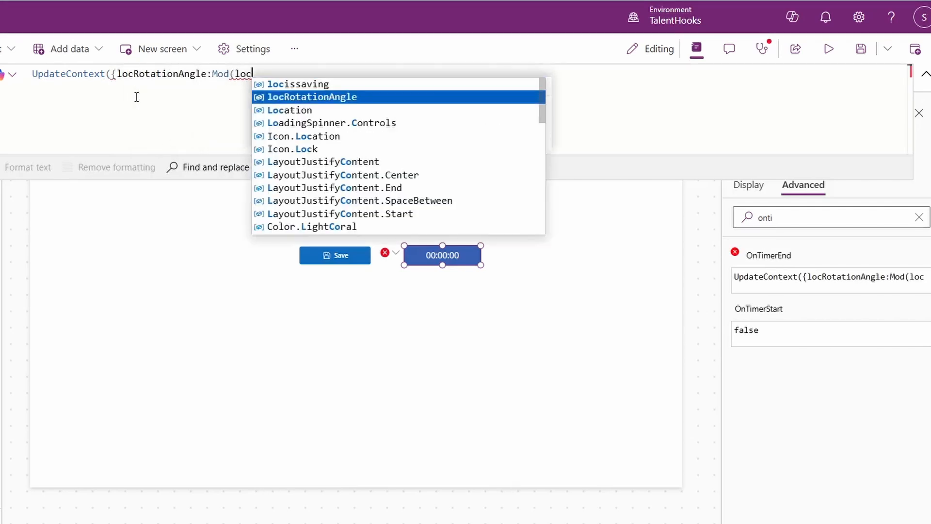
Step: Complete the timer's OnTimerEnd formula with Mod(locRotationAngle+15,360)}); and collapse the formula bar
{"action": "key", "text": "Tab"}
{"action": "type", "text": "+15"}
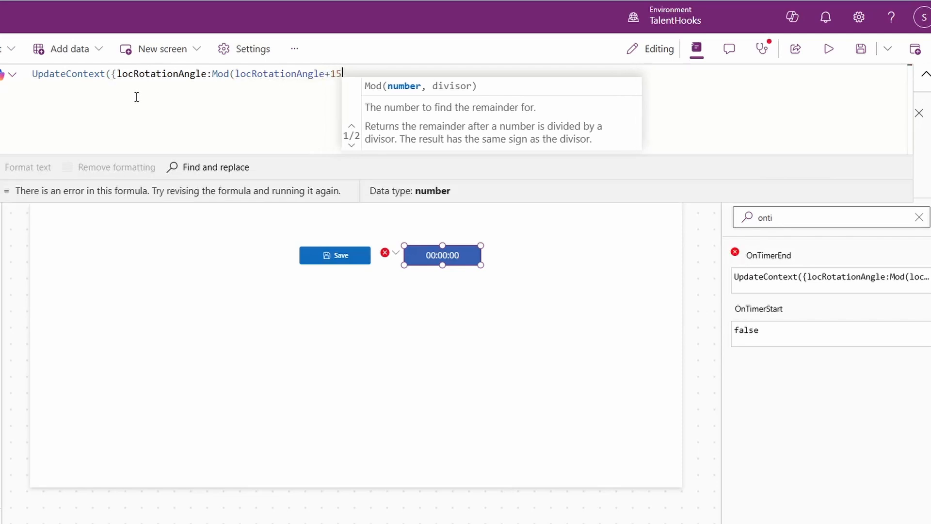
{"action": "type", "text": ",3"}
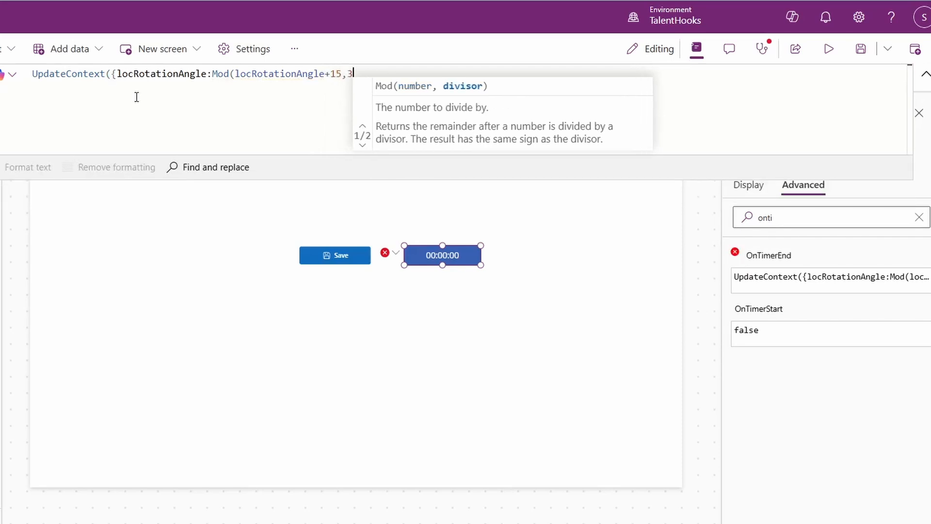
{"action": "type", "text": "60)"}
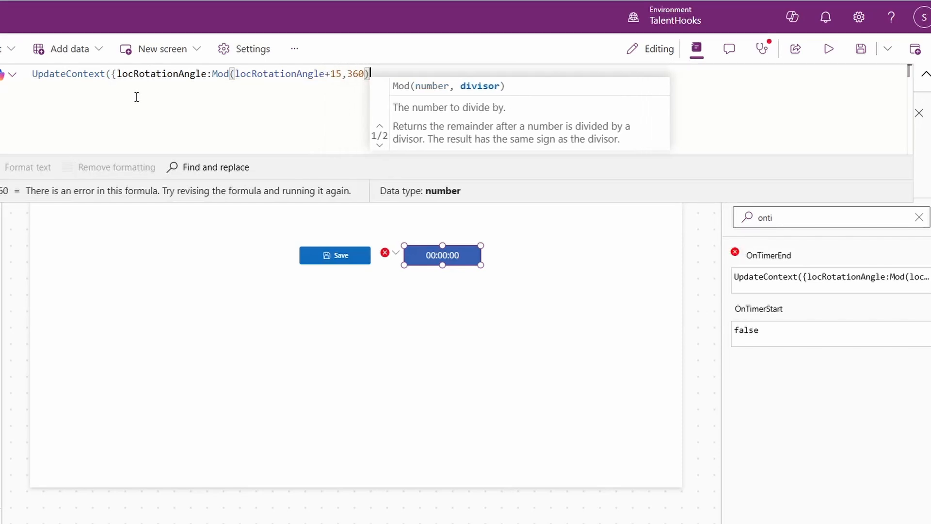
{"action": "type", "text": "});"}
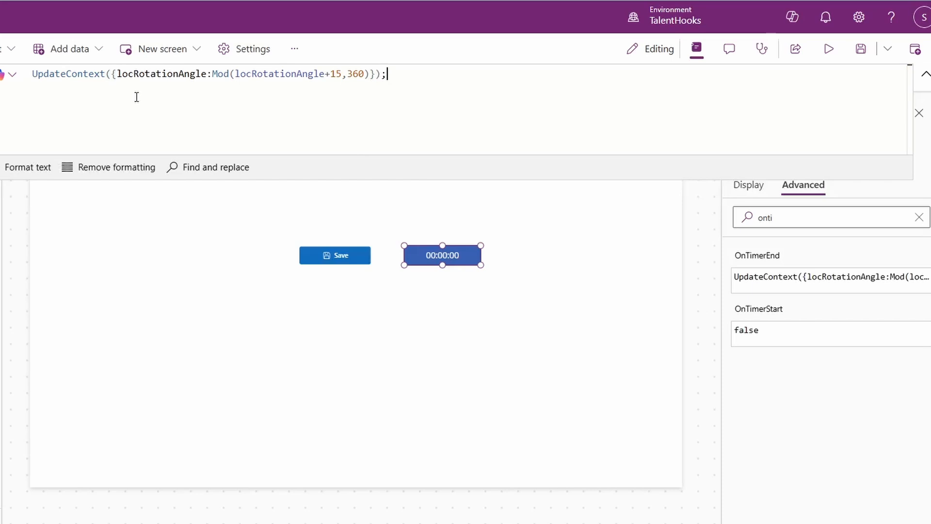
{"action": "left_click", "coordinate": [926, 75]}
Step: Hide the timer by turning off its Visible property, and deselect it
{"action": "left_click", "coordinate": [749, 189]}
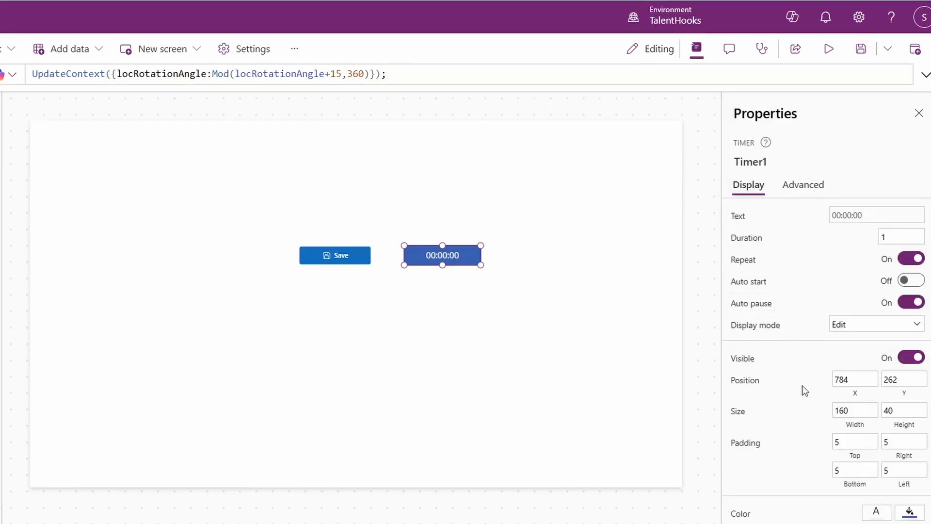
{"action": "scroll", "coordinate": [803, 382], "scroll_direction": "down", "scroll_amount": 1}
{"action": "left_click", "coordinate": [916, 283]}
{"action": "left_click", "coordinate": [411, 312]}
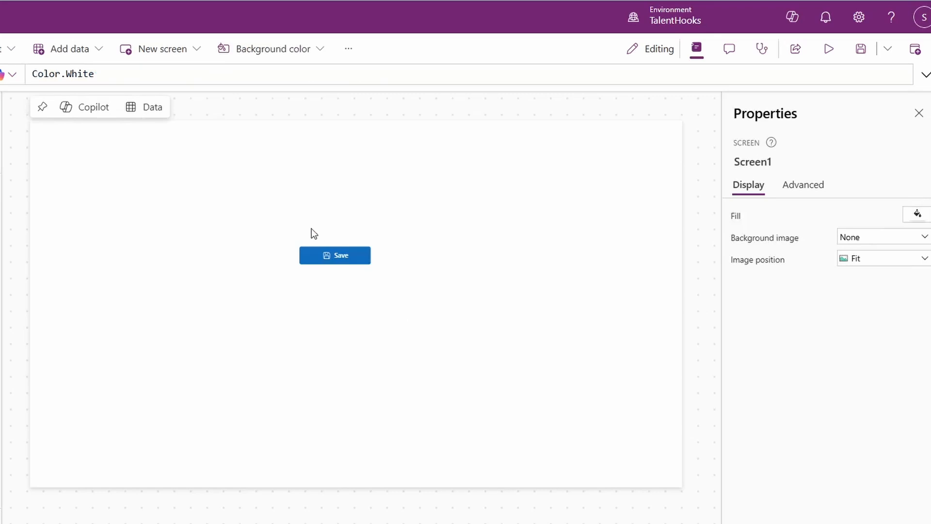
Step: Set the Save button's Text formula to If(locissaving,"Saving...","Save")
{"action": "left_click", "coordinate": [329, 254]}
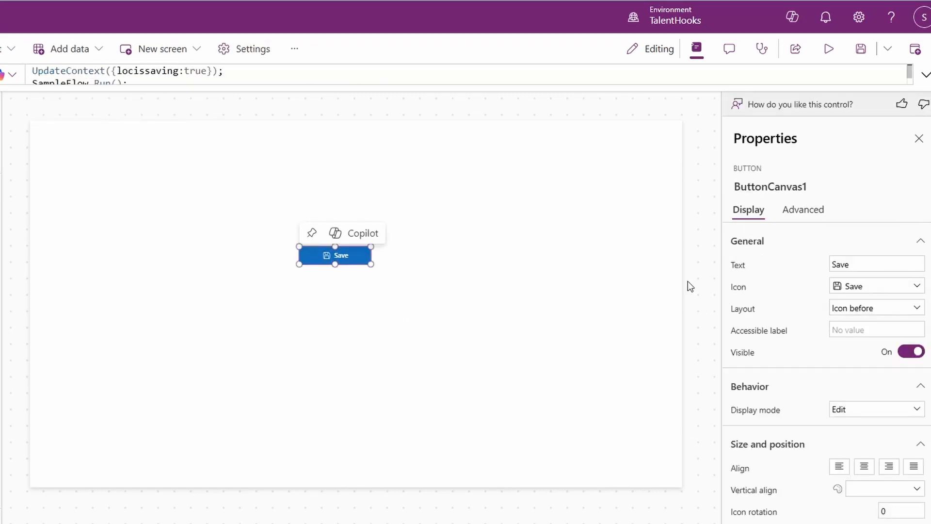
{"action": "left_click", "coordinate": [731, 276]}
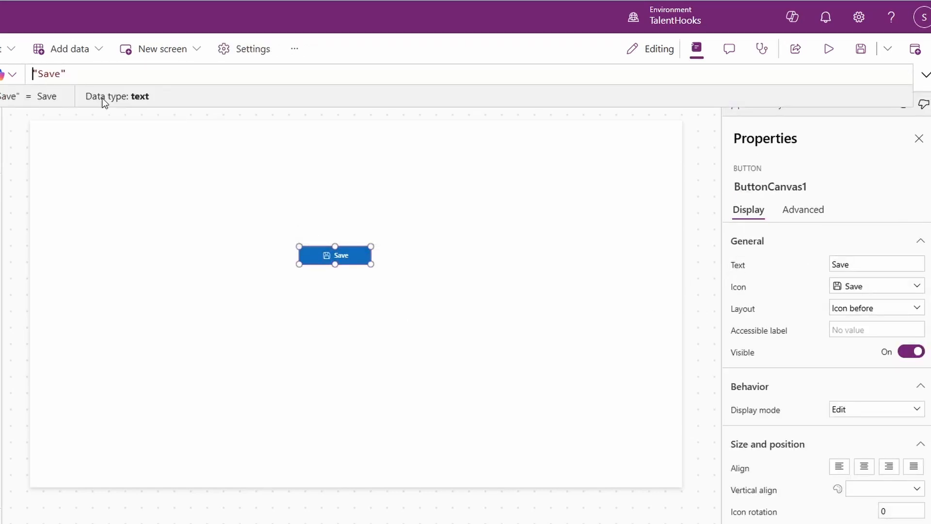
{"action": "type", "text": "If(loc"}
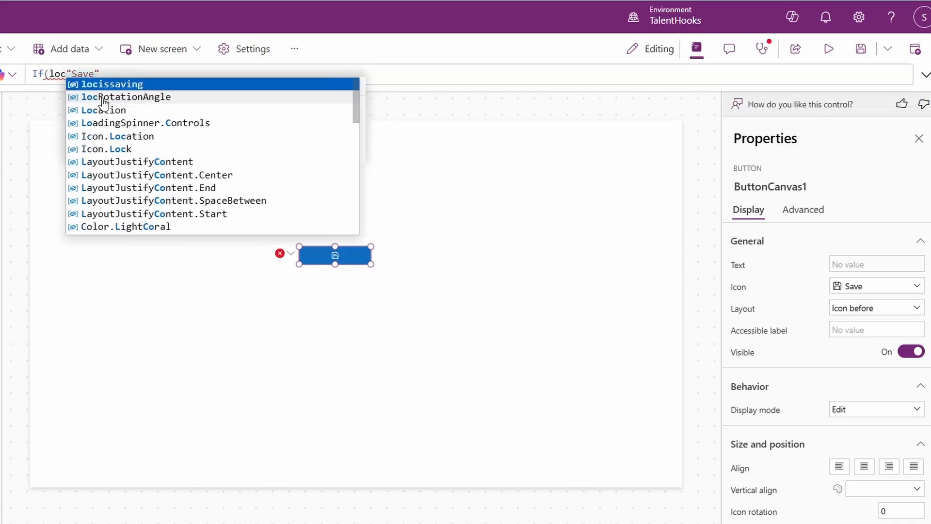
{"action": "type", "text": "issaving,,"}
{"action": "key", "text": "Left"}
{"action": "type", "text": "\"\""}
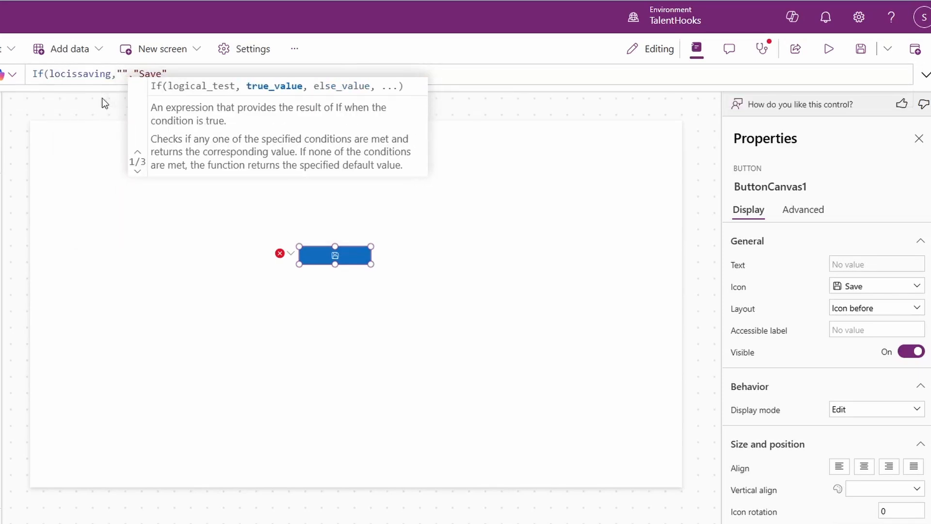
{"action": "key", "text": "Left"}
{"action": "type", "text": "Savimg"}
{"action": "key", "text": "BackSpace"}
{"action": "key", "text": "BackSpace"}
{"action": "type", "text": "ng..."}
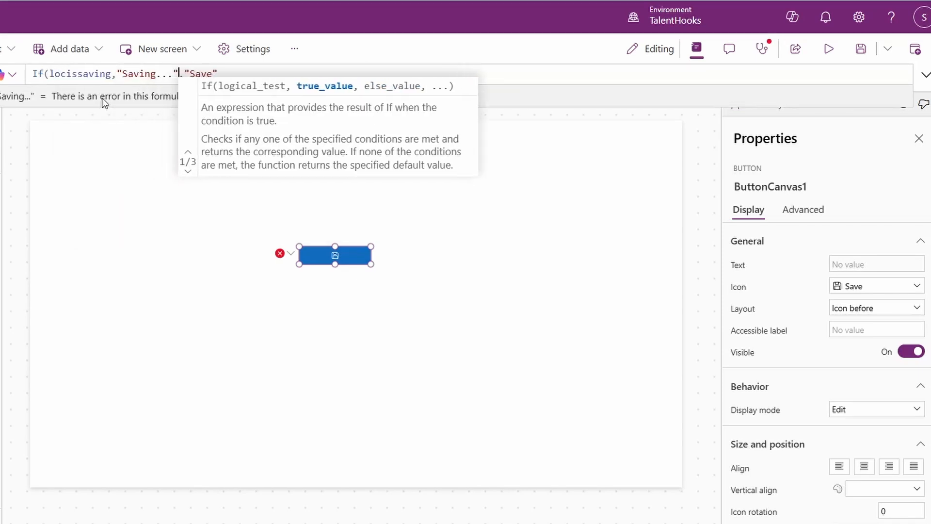
{"action": "key", "text": "End"}
{"action": "type", "text": ")"}
Step: Set the Save button's Icon formula to If(locissaving,"ArrowSync","Save")
{"action": "left_click", "coordinate": [733, 290]}
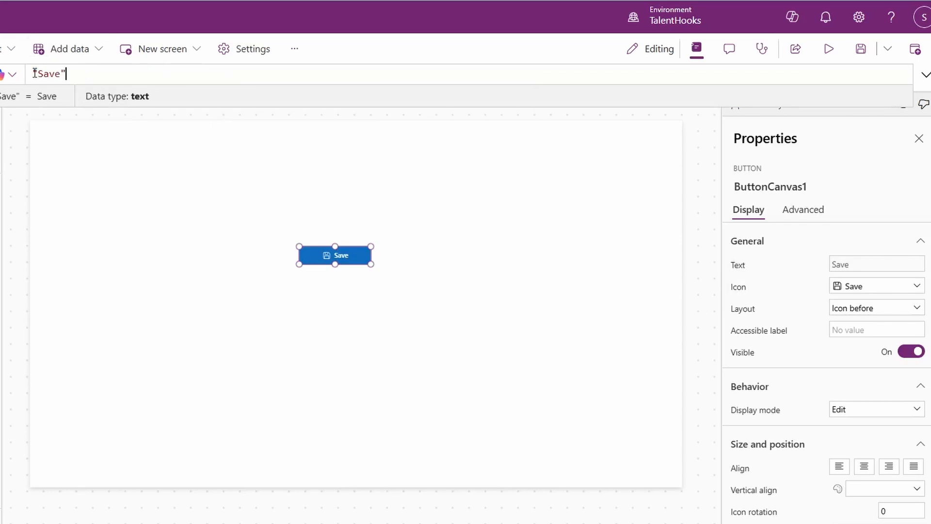
{"action": "key", "text": "Home"}
{"action": "type", "text": "If("}
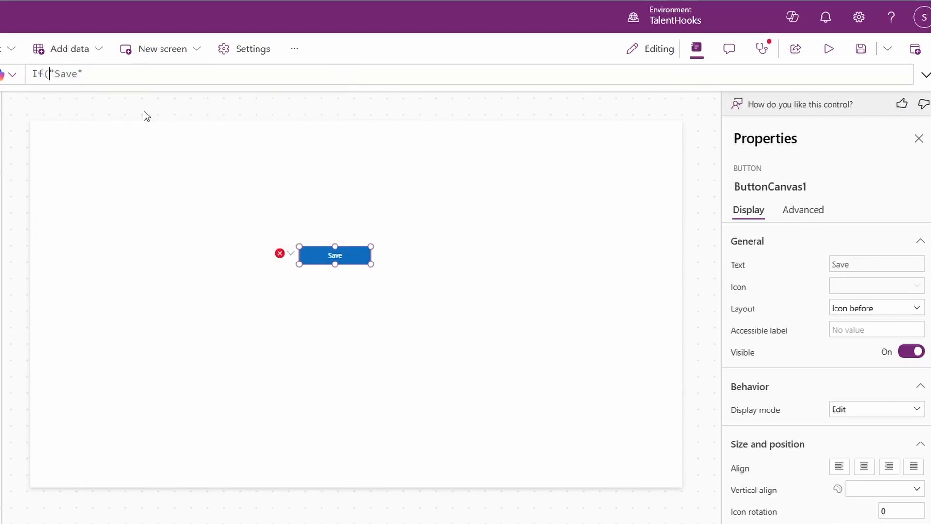
{"action": "type", "text": "locissaving,\"\","}
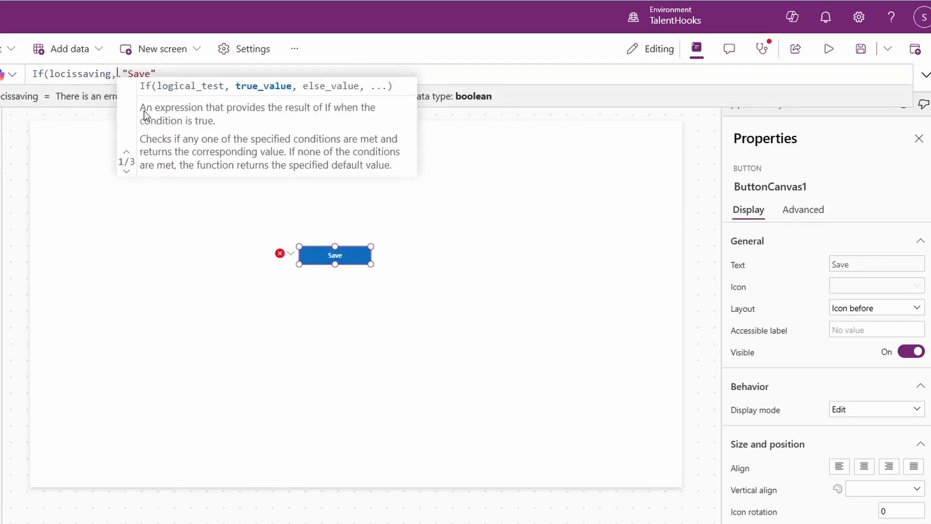
{"action": "type", "text": "ArrowSync"}
{"action": "key", "text": "End"}
{"action": "type", "text": ")"}
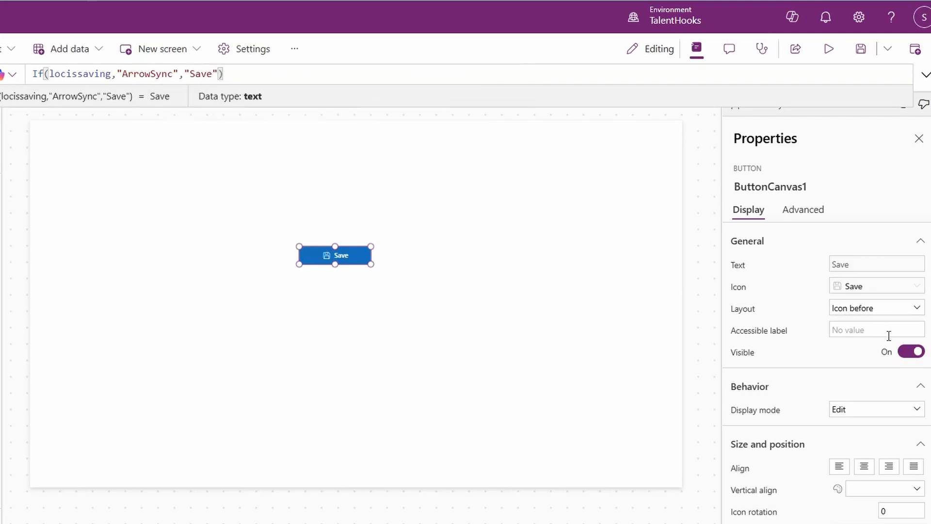
Step: Set the Save button's Display mode formula to If(locissaving,DisplayMode.Disabled,DisplayMode.Edit)
{"action": "scroll", "coordinate": [757, 358], "scroll_direction": "down", "scroll_amount": 2}
{"action": "left_click", "coordinate": [759, 336]}
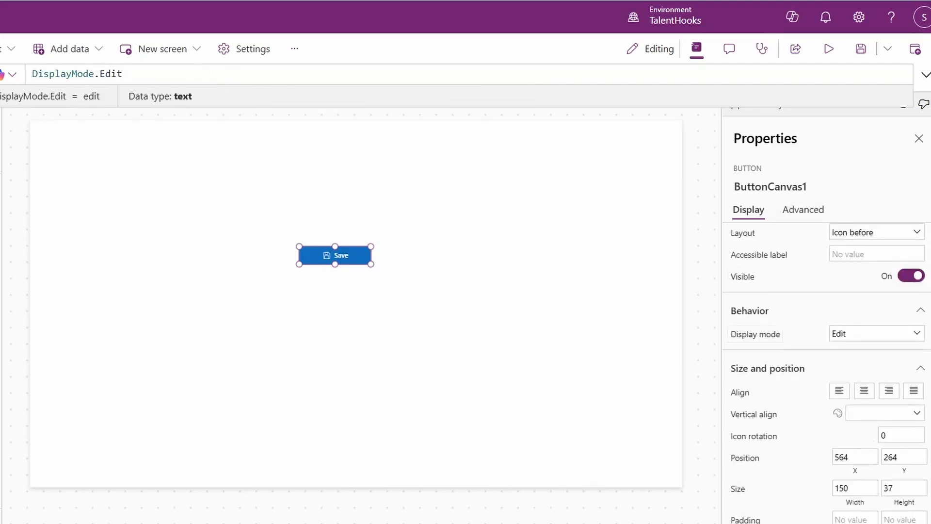
{"action": "left_click", "coordinate": [35, 73]}
{"action": "type", "text": "I"}
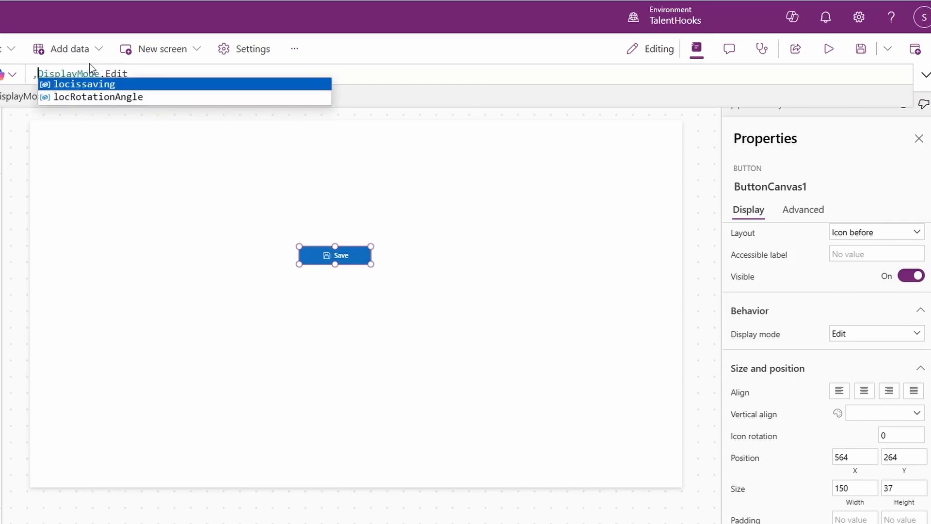
{"action": "type", "text": "f(locissaving,Displ."}
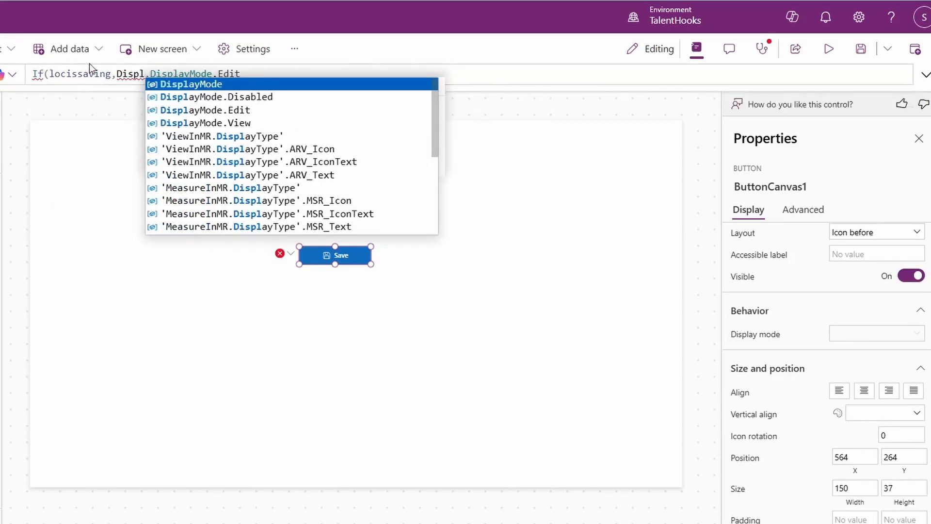
{"action": "key", "text": "Down"}
{"action": "key", "text": "Tab"}
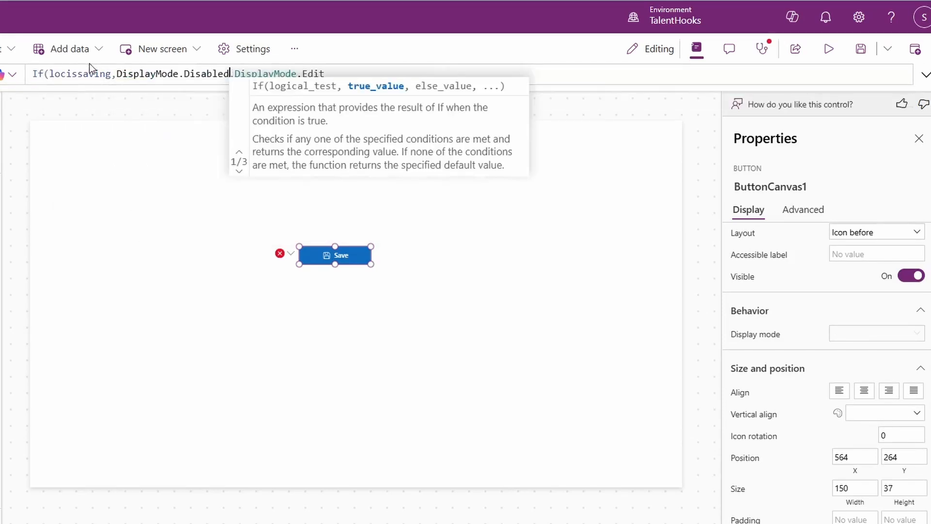
{"action": "type", "text": ","}
{"action": "key", "text": "End"}
{"action": "type", "text": ")"}
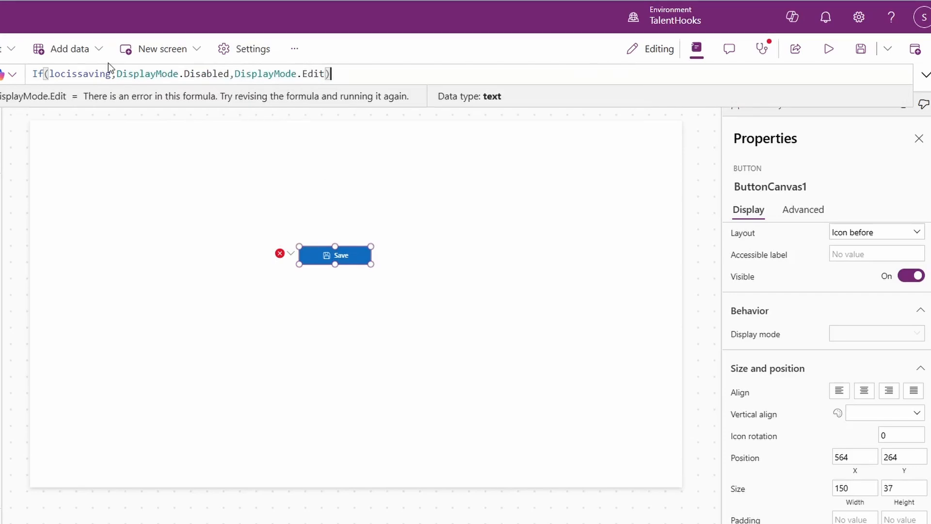
Step: Set the Save button's IconRotation formula to If(locissaving,locRotationAngle,0)
{"action": "left_click", "coordinate": [792, 214]}
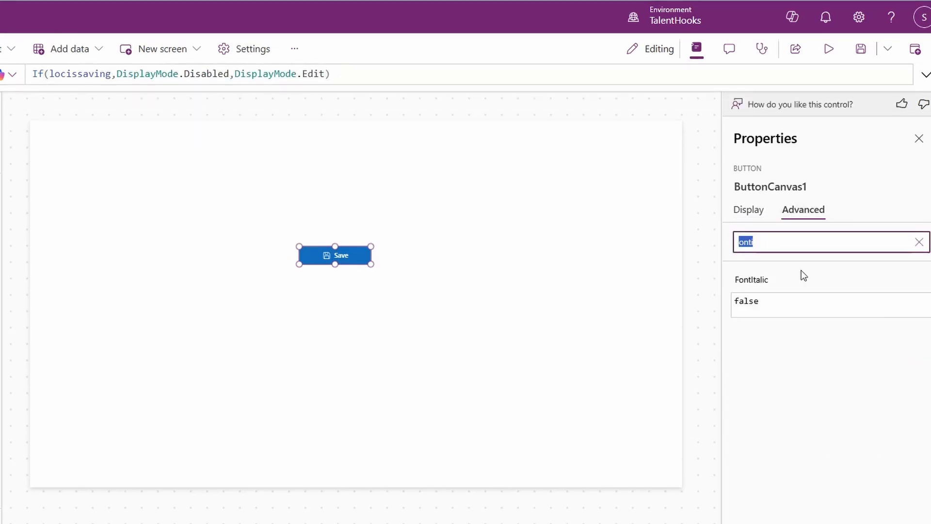
{"action": "key", "text": "BackSpace"}
{"action": "type", "text": "rot"}
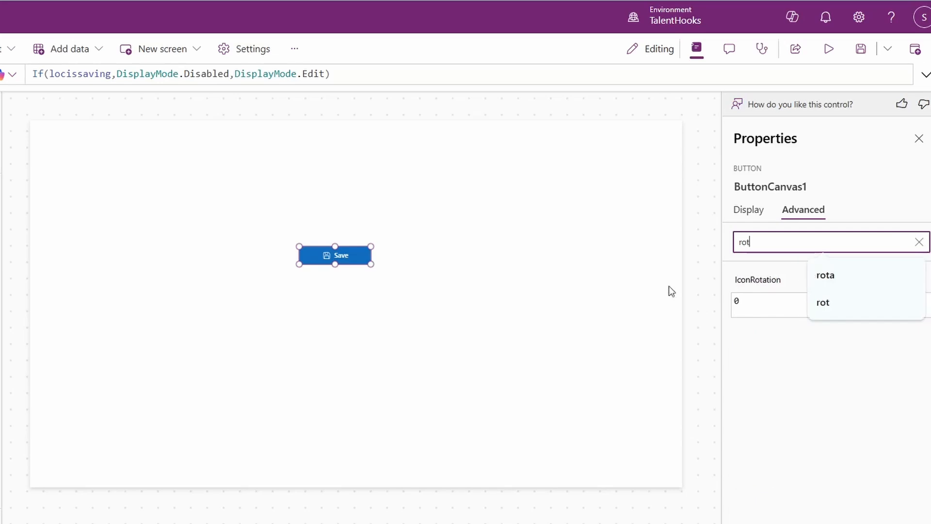
{"action": "left_click", "coordinate": [740, 284]}
{"action": "left_click", "coordinate": [33, 75]}
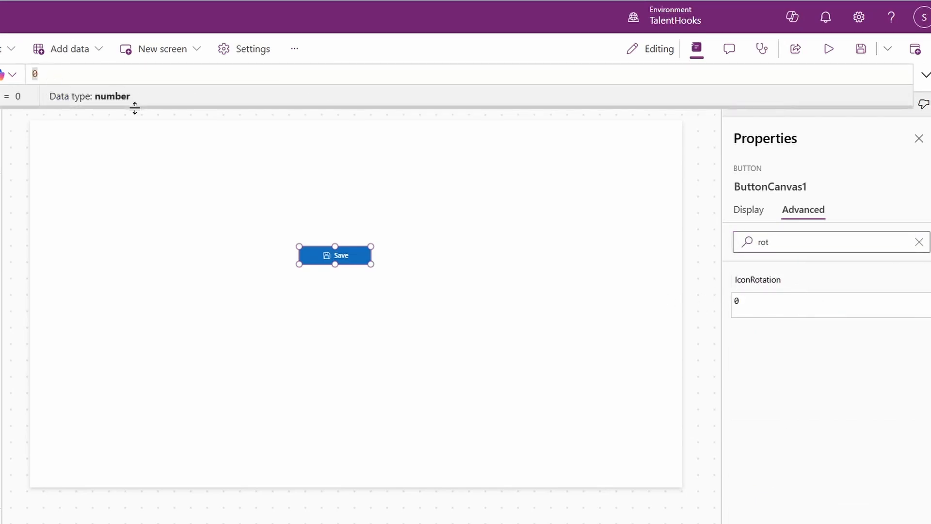
{"action": "type", "text": ","}
{"action": "key", "text": "Left"}
{"action": "type", "text": "If(locissaving,"}
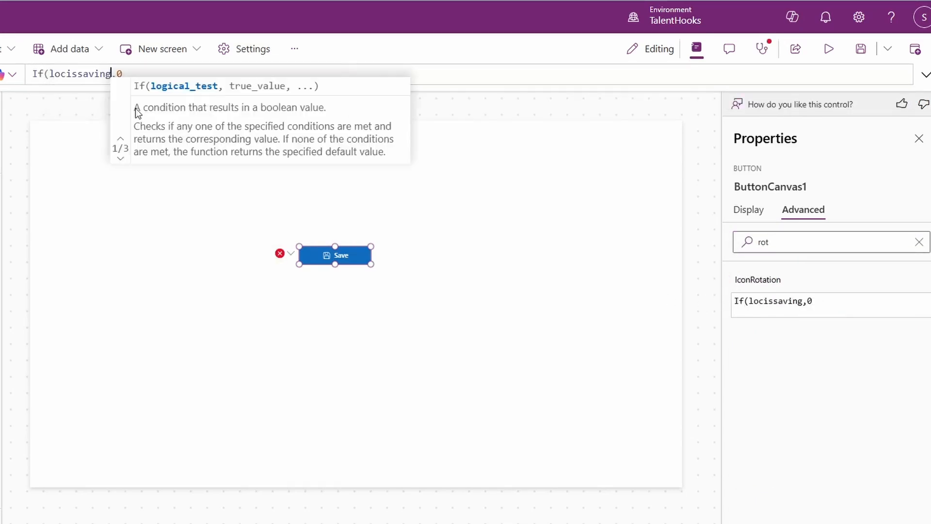
{"action": "type", "text": "loc,"}
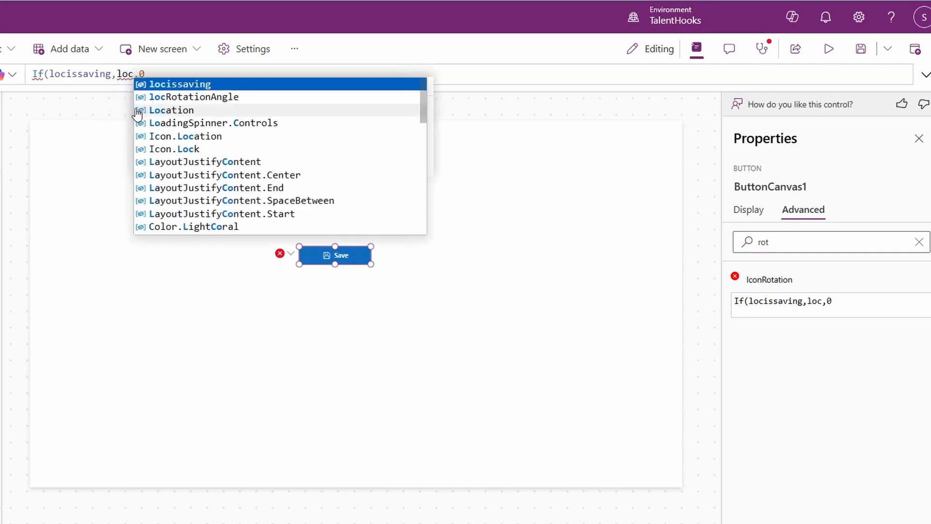
{"action": "key", "text": "Tab"}
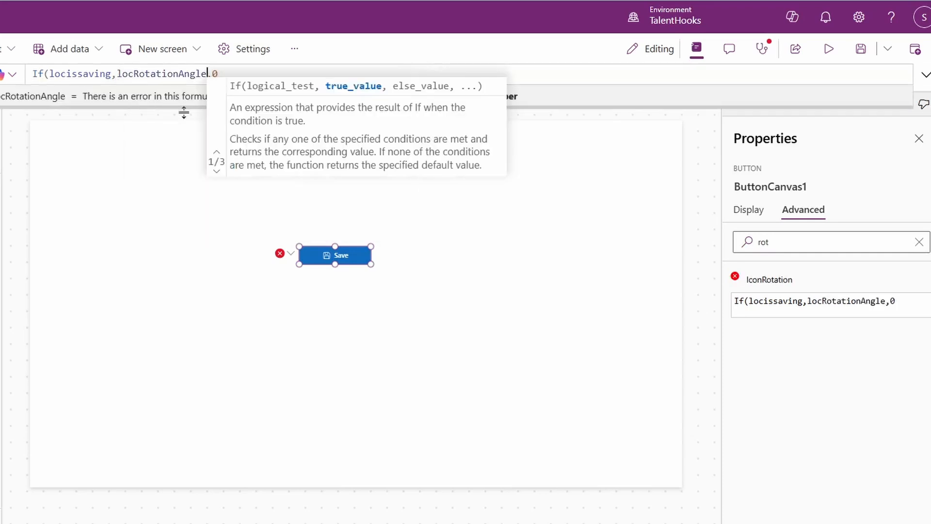
{"action": "left_click", "coordinate": [254, 73]}
{"action": "type", "text": ")"}
{"action": "left_click", "coordinate": [748, 215]}
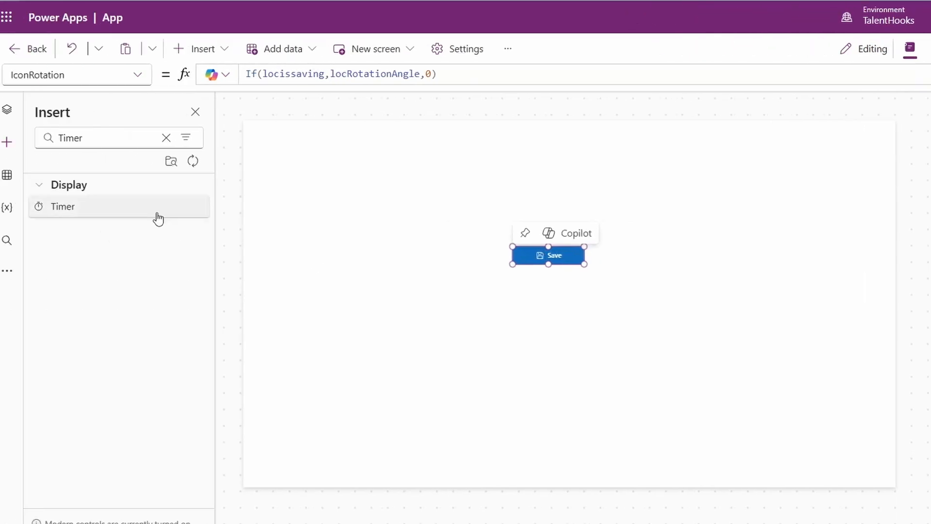
Step: Set the Start property of Timer1 to locissaving, and deselect the timer
{"action": "left_click", "coordinate": [6, 110]}
{"action": "left_click", "coordinate": [82, 261]}
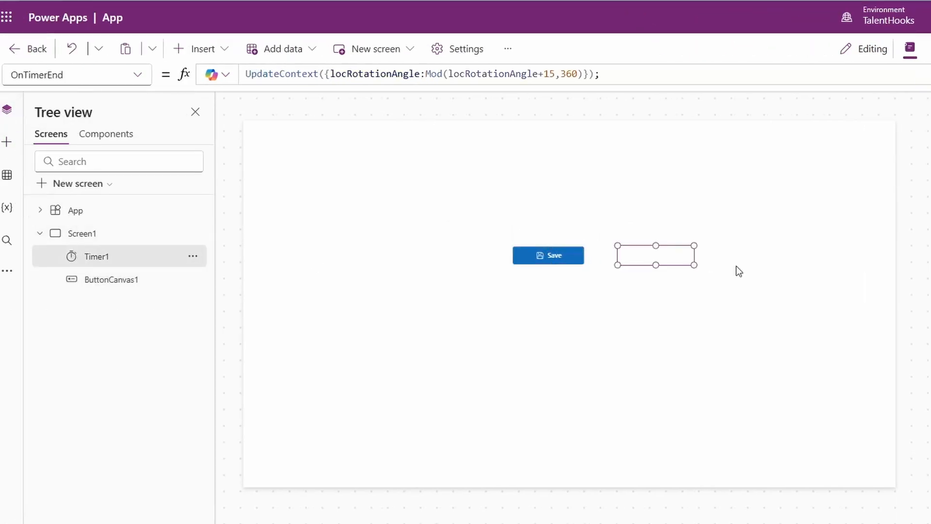
{"action": "left_click", "coordinate": [790, 191]}
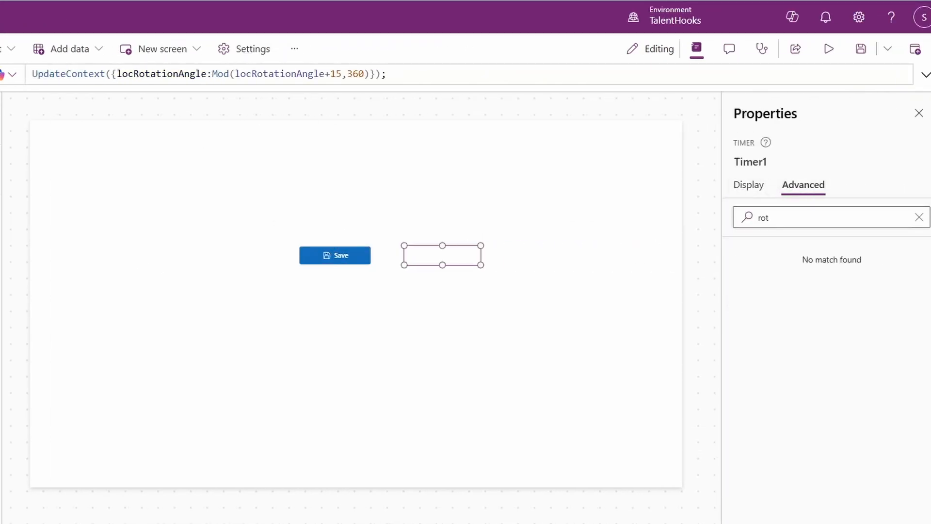
{"action": "left_click", "coordinate": [137, 75]}
{"action": "scroll", "coordinate": [72, 323], "scroll_direction": "down", "scroll_amount": 3}
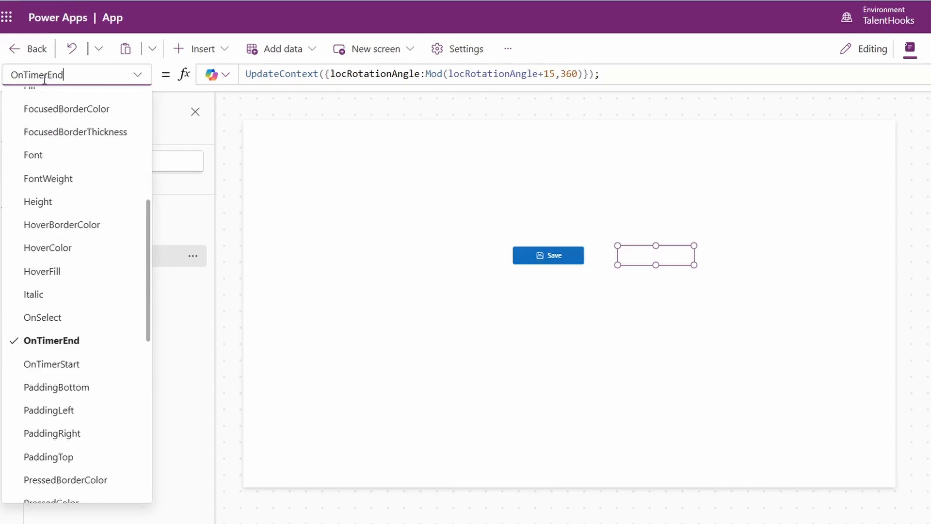
{"action": "type", "text": "Star"}
{"action": "key", "text": "Return"}
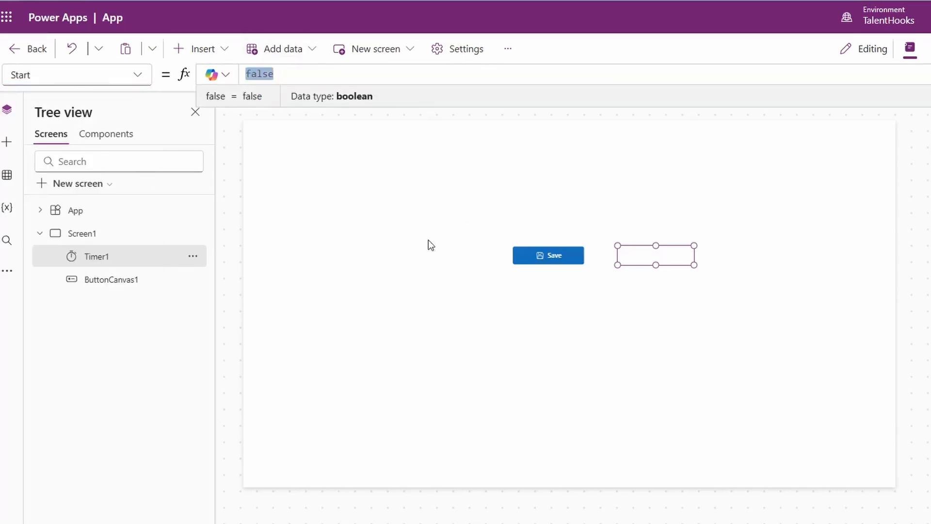
{"action": "type", "text": "locissaving"}
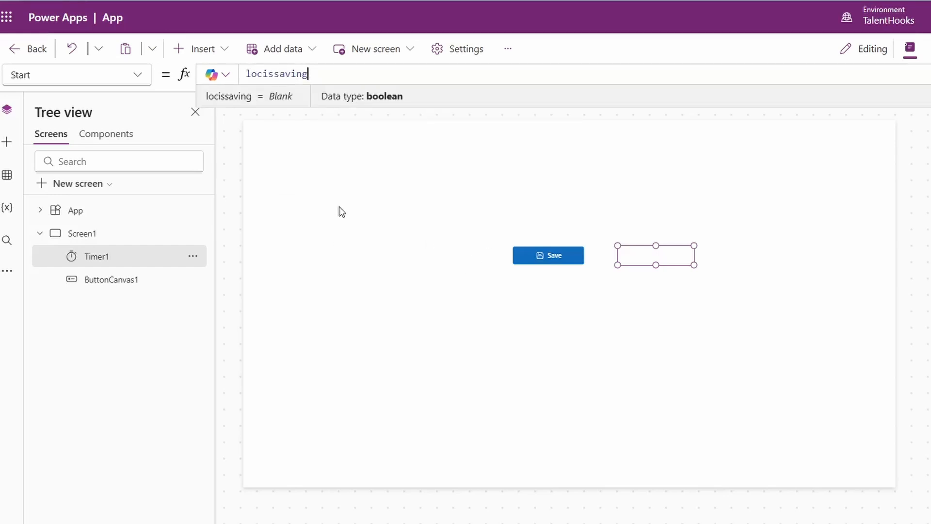
{"action": "left_click", "coordinate": [338, 193]}
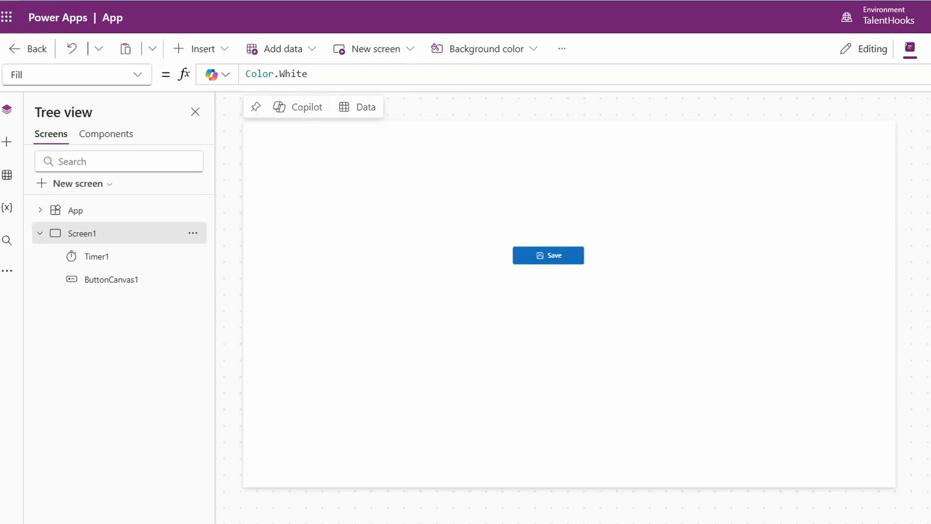
Step: Preview the app, run the Save button to check its saving animation, and return to editing
{"action": "key", "text": "F5"}
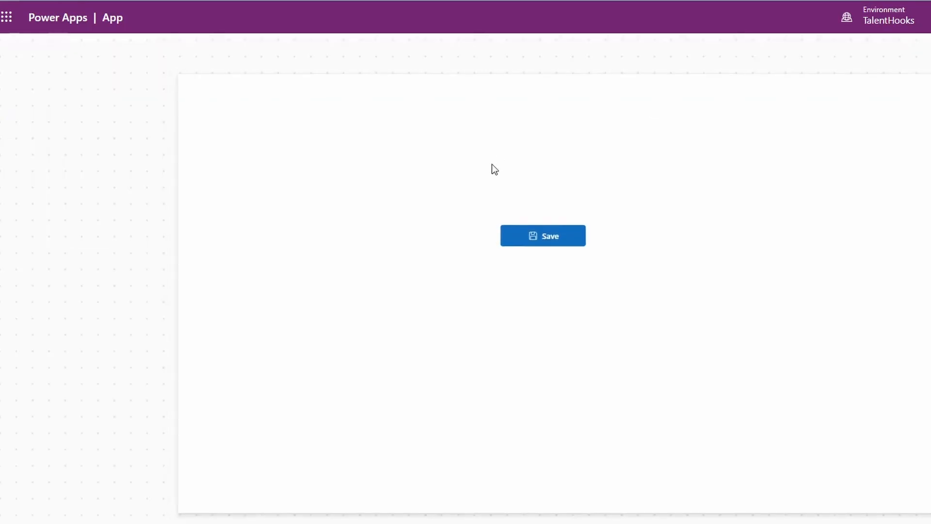
{"action": "left_click", "coordinate": [564, 242]}
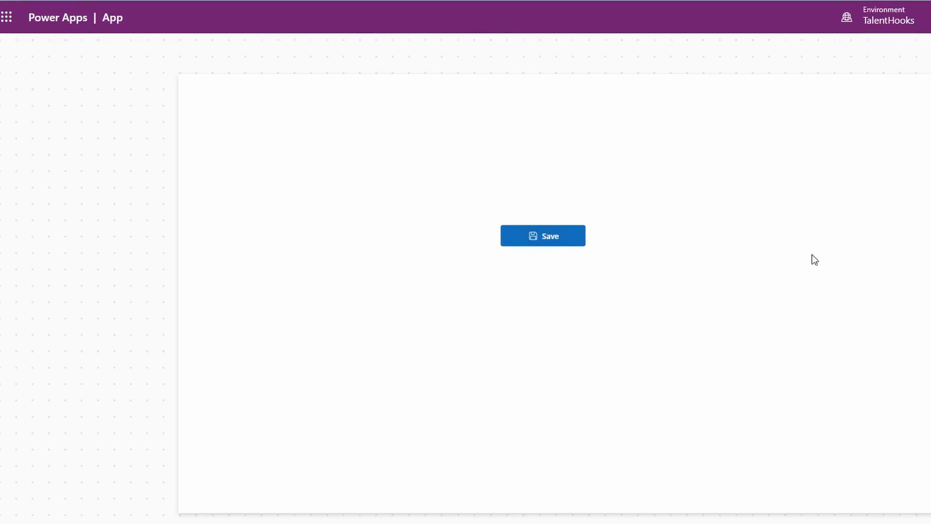
{"action": "key", "text": "Escape"}
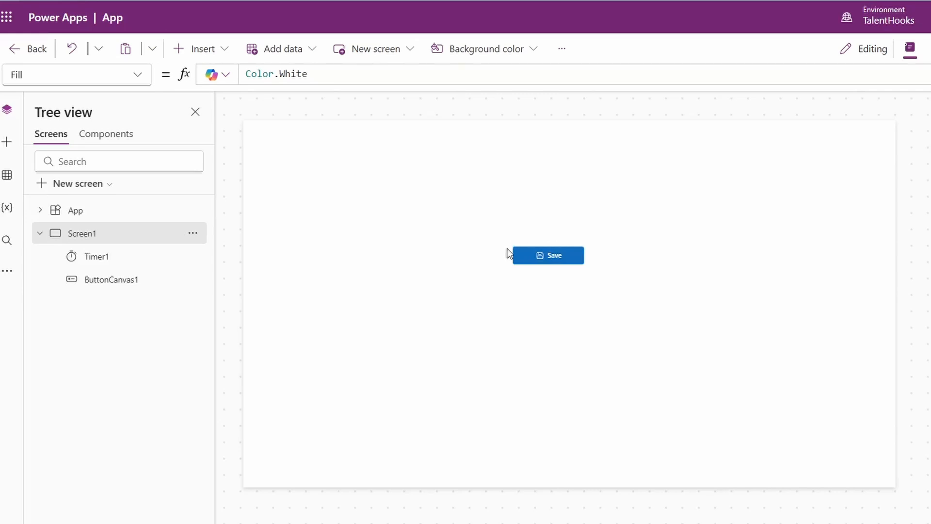
Step: Group the Save button with Timer1 and rename the group BtnAnimationGrp
{"action": "left_click", "coordinate": [555, 257]}
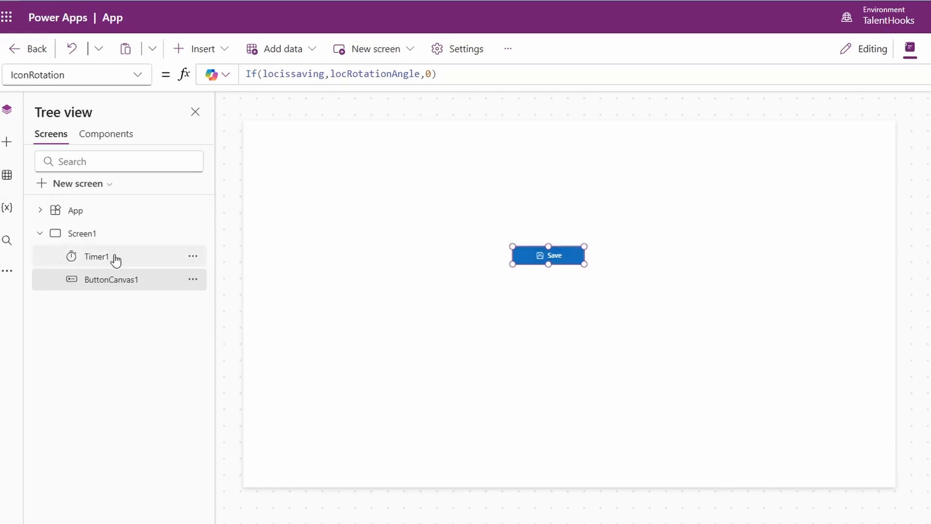
{"action": "left_click", "coordinate": [147, 262], "text": "ctrl"}
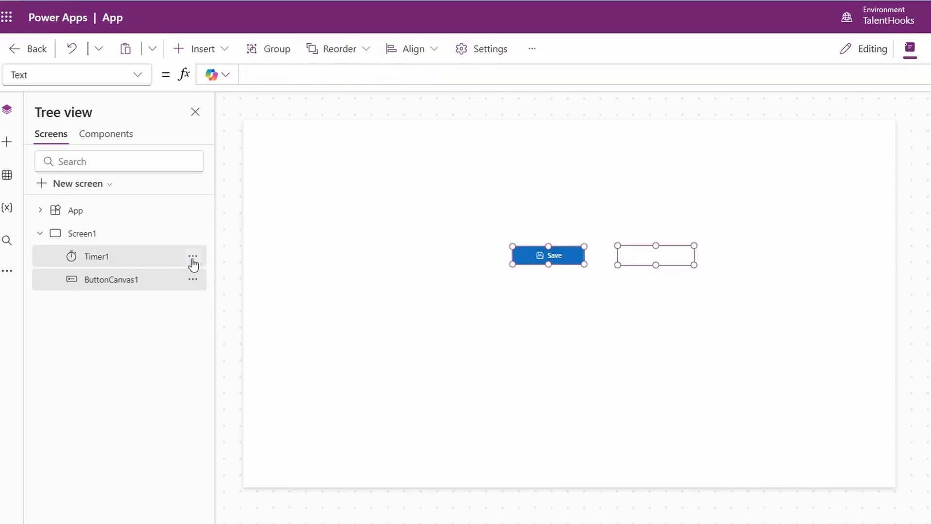
{"action": "left_click", "coordinate": [192, 256]}
{"action": "left_click", "coordinate": [272, 380]}
{"action": "left_click", "coordinate": [98, 256]}
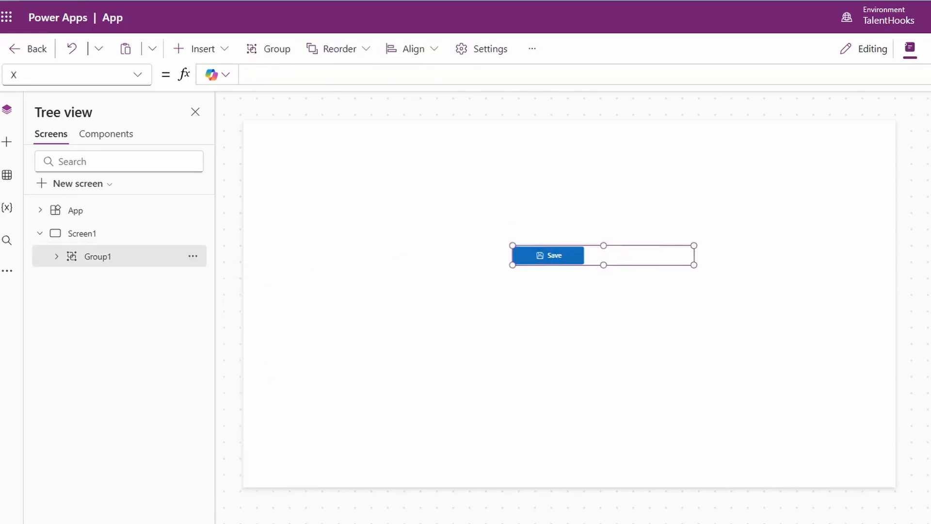
{"action": "left_click", "coordinate": [767, 162]}
{"action": "type", "text": "BtnAnimationGrp"}
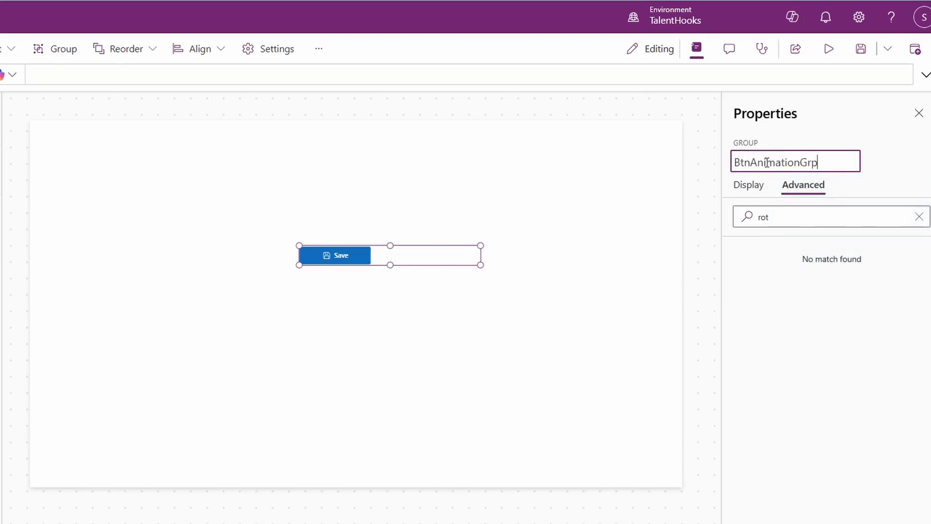
{"action": "key", "text": "Return"}
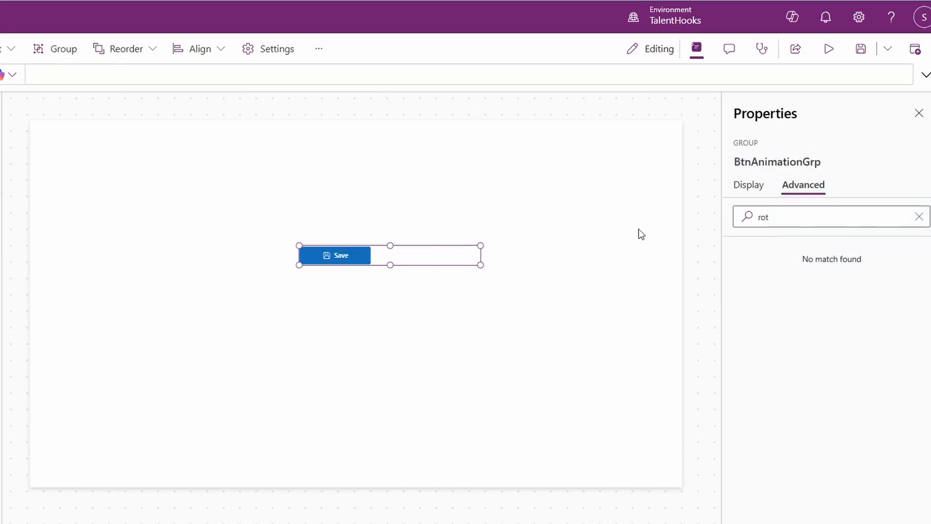
Step: Add a new screen from the Table and form template
{"action": "left_click", "coordinate": [77, 183]}
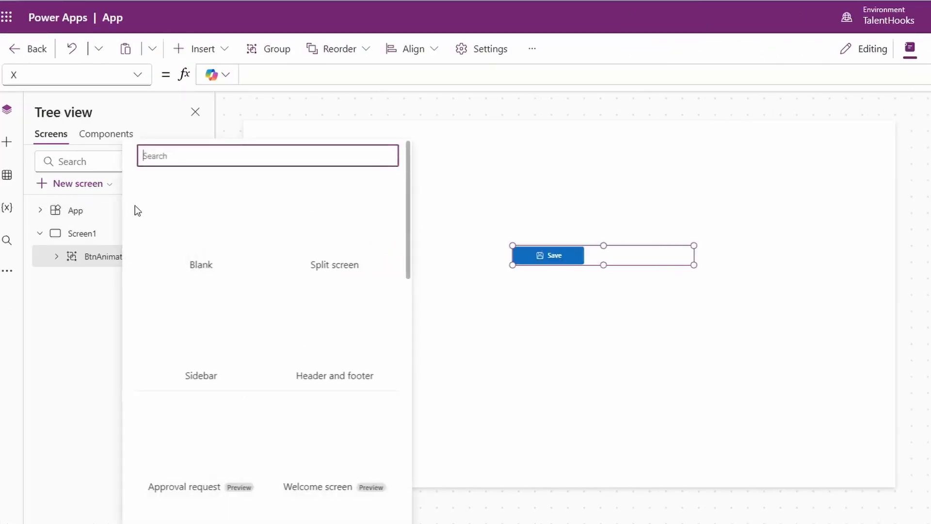
{"action": "scroll", "coordinate": [321, 251], "scroll_direction": "down", "scroll_amount": 8}
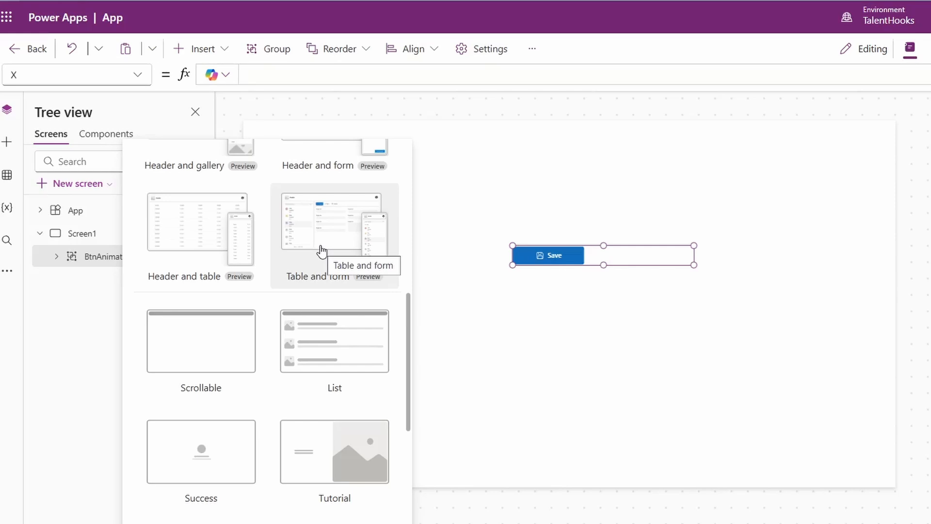
{"action": "left_click", "coordinate": [321, 251]}
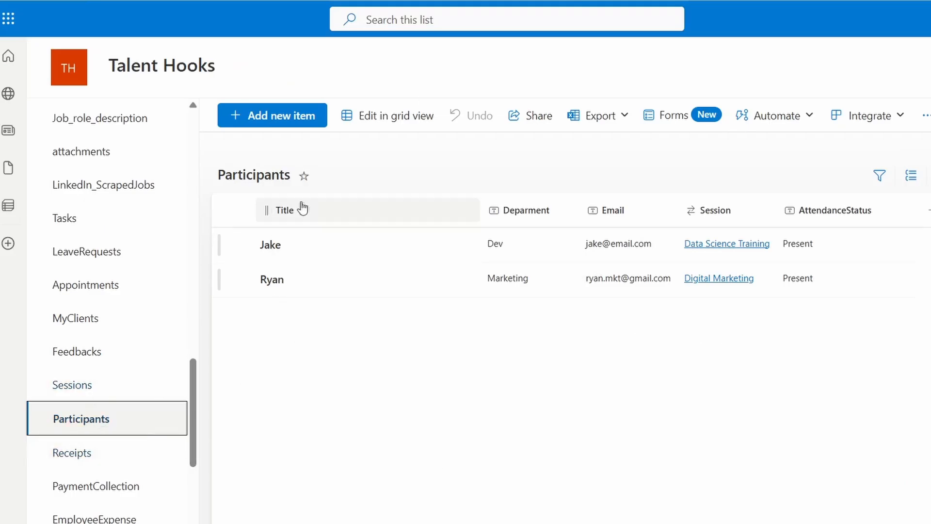
Step: Copy the Talent Hooks site link from SharePoint and add its Participants list to the Power Apps app as a data source
{"action": "right_click", "coordinate": [63, 67]}
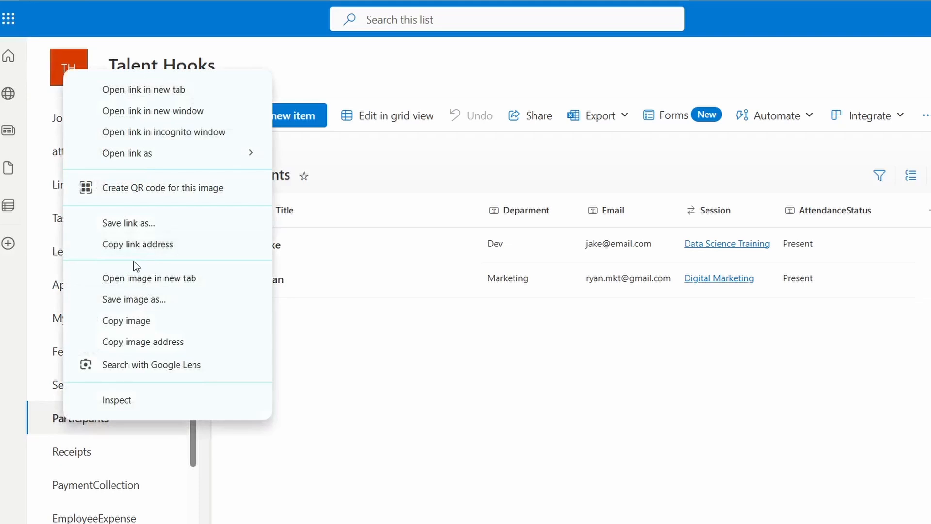
{"action": "left_click", "coordinate": [136, 244]}
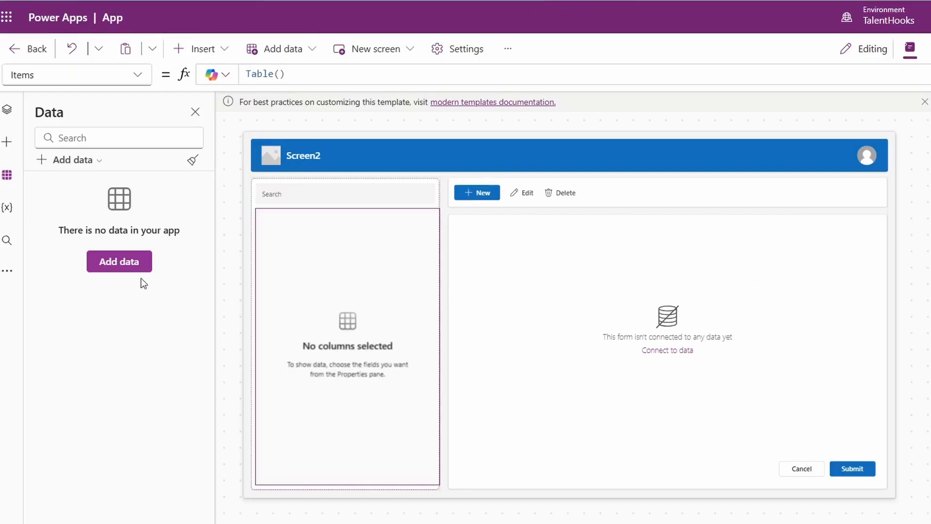
{"action": "left_click", "coordinate": [119, 262]}
{"action": "type", "text": "sharep"}
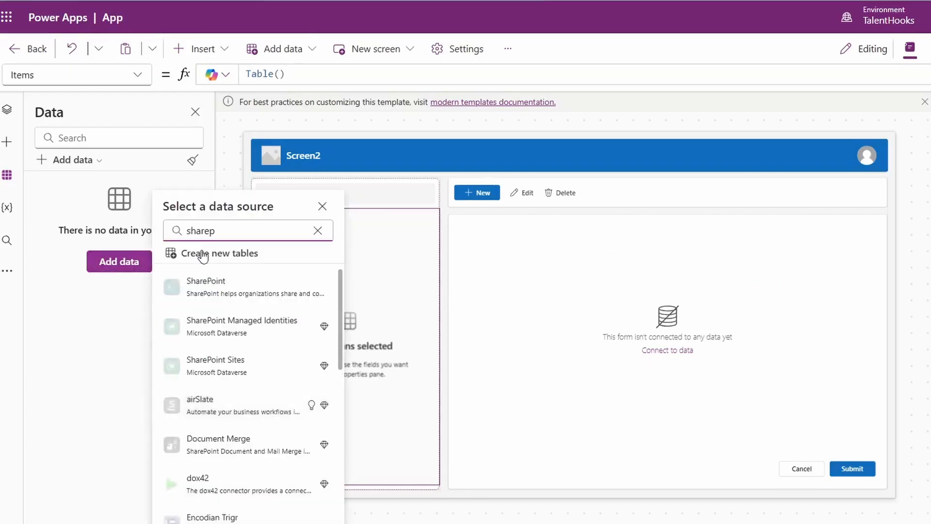
{"action": "left_click", "coordinate": [204, 287]}
{"action": "left_click", "coordinate": [211, 384]}
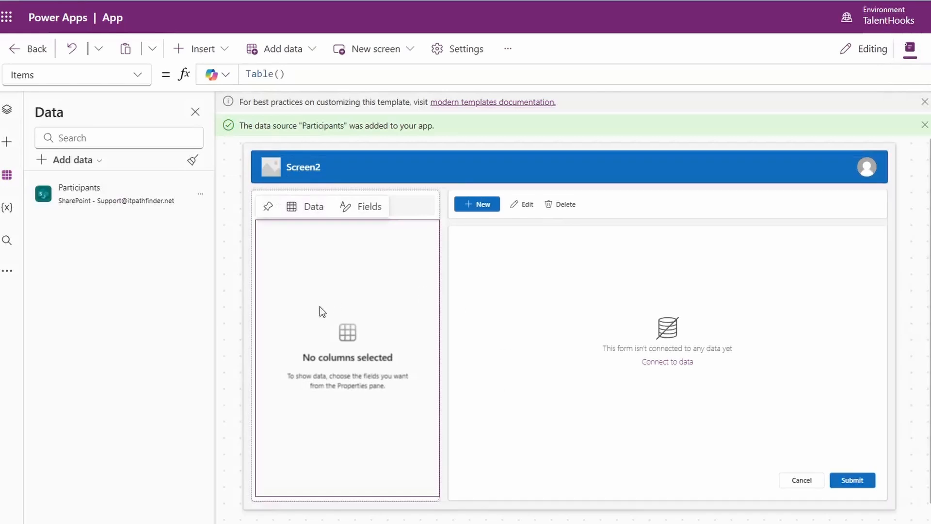
Step: Set the Items formula of the table on Screen2 to Participants
{"action": "left_click", "coordinate": [247, 73]}
{"action": "key", "text": "ctrl+a"}
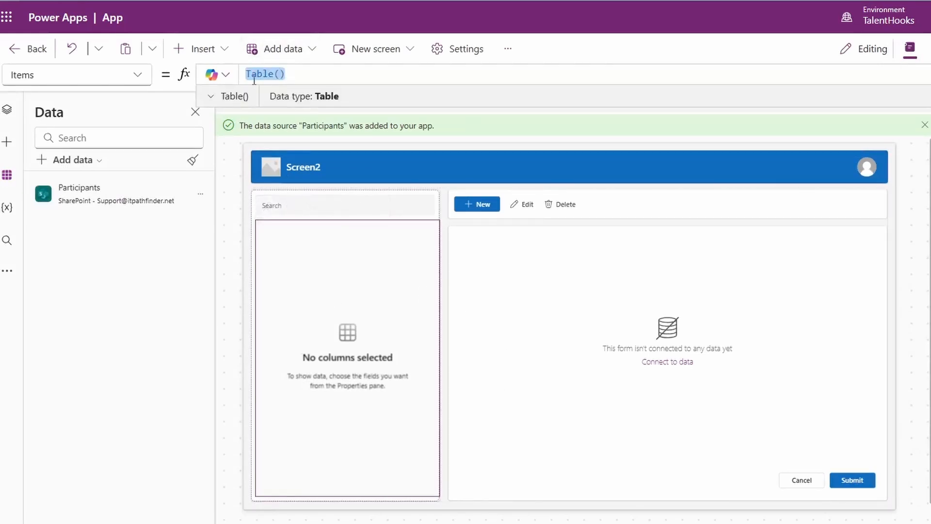
{"action": "type", "text": "Participants"}
{"action": "key", "text": "Tab"}
Step: Set the DataSource formula of the form on Screen2 to Participants
{"action": "left_click", "coordinate": [573, 291]}
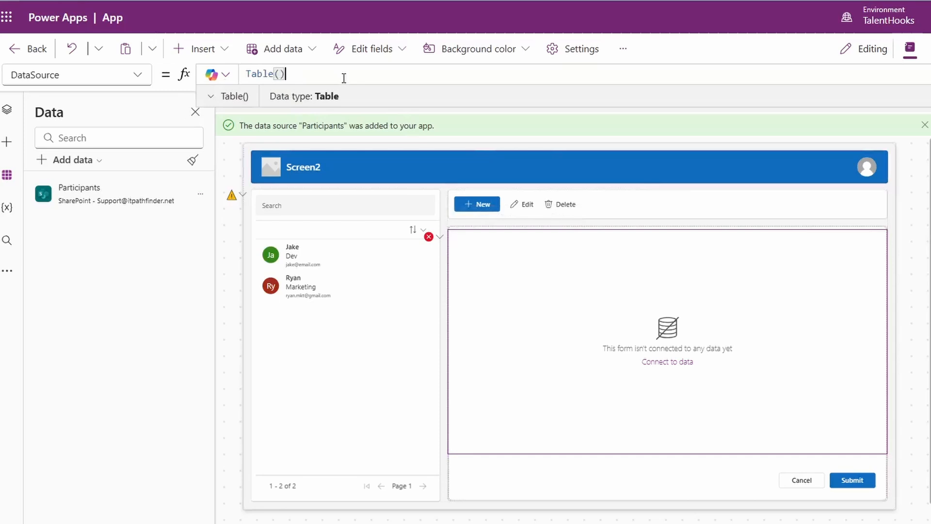
{"action": "key", "text": "ctrl+a"}
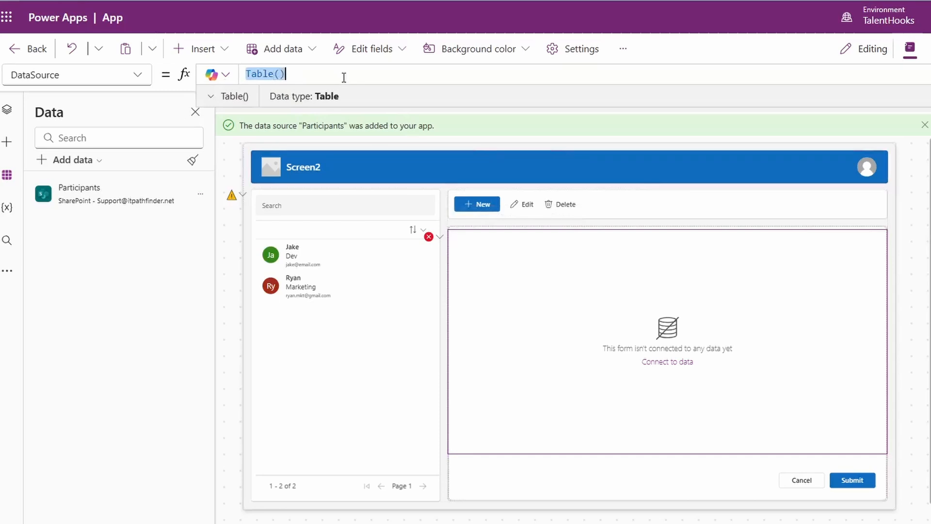
{"action": "type", "text": "Parti"}
{"action": "key", "text": "Tab"}
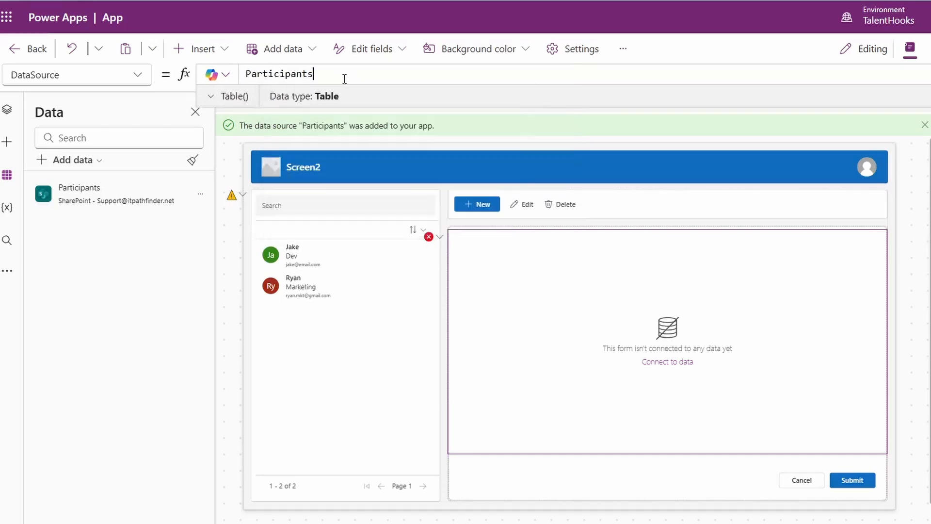
Step: Replace Table() with Participants in the Remove call of the flagged control's OnSelect formula
{"action": "left_click", "coordinate": [232, 195]}
{"action": "left_click", "coordinate": [243, 211]}
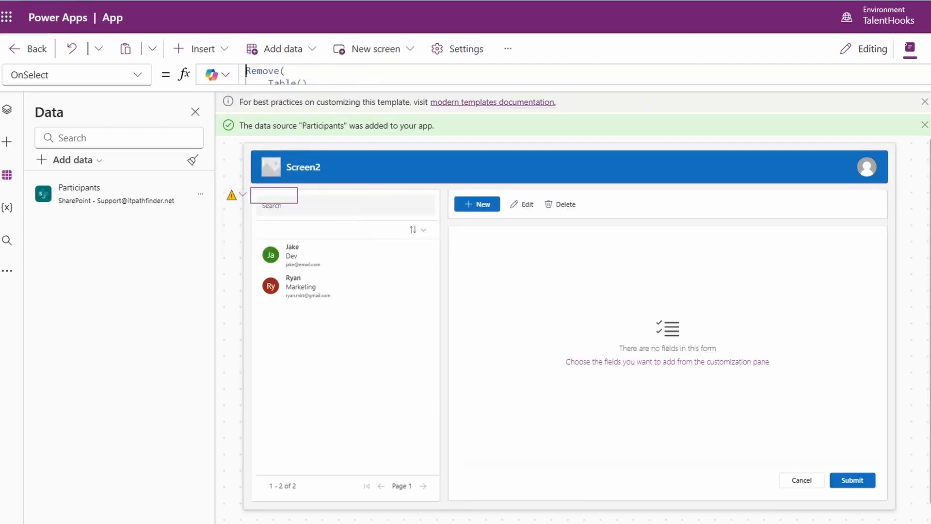
{"action": "left_click", "coordinate": [930, 74]}
{"action": "left_click", "coordinate": [349, 98]}
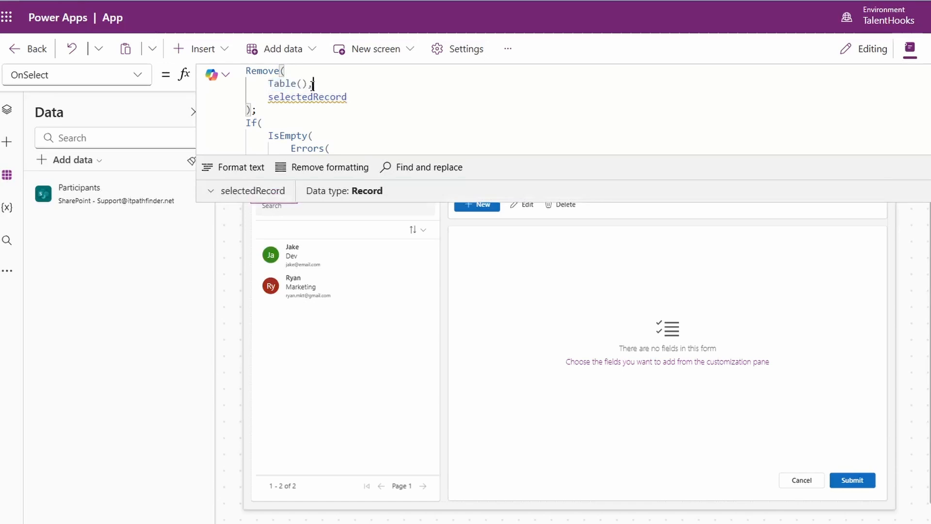
{"action": "left_click_drag", "start_coordinate": [313, 84], "coordinate": [270, 86]}
{"action": "type", "text": ","}
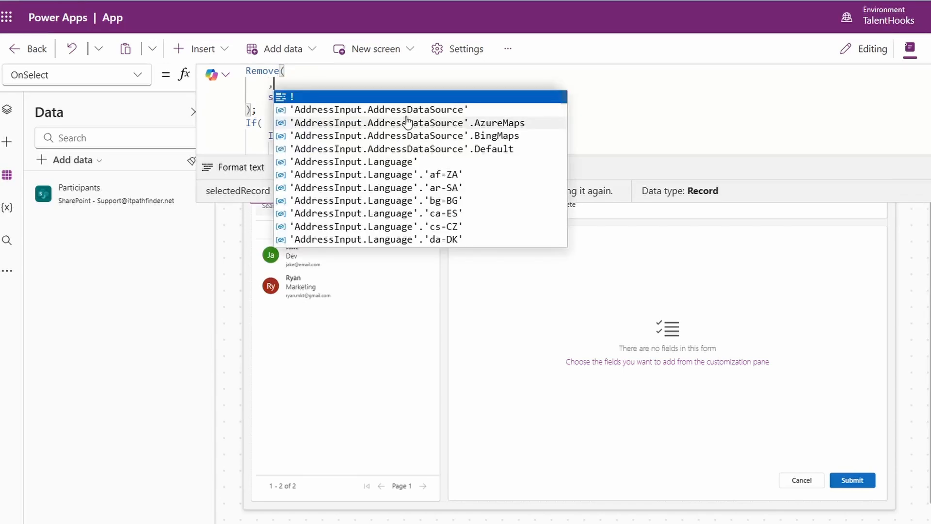
{"action": "key", "text": "Left"}
{"action": "type", "text": "Participants"}
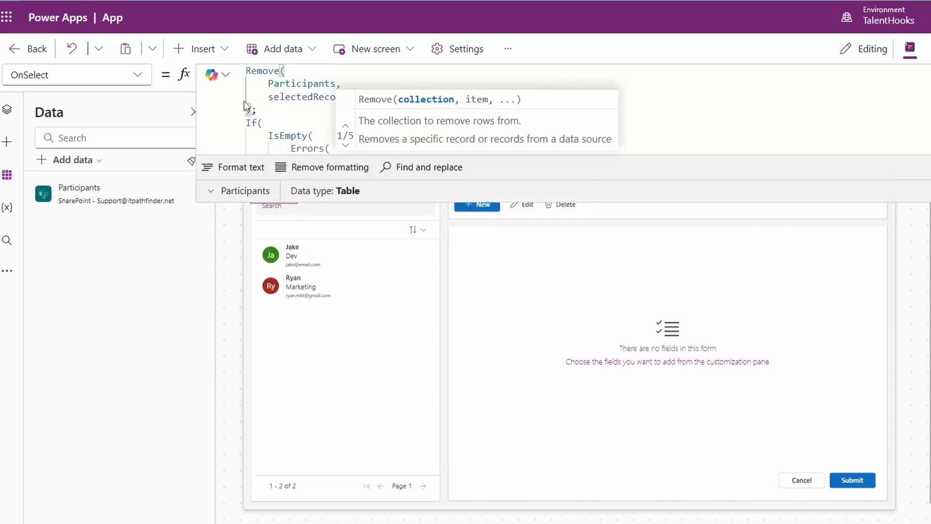
Step: Add the Title, Deparment, Email and Session fields to the empty form on Screen2
{"action": "left_click", "coordinate": [623, 343]}
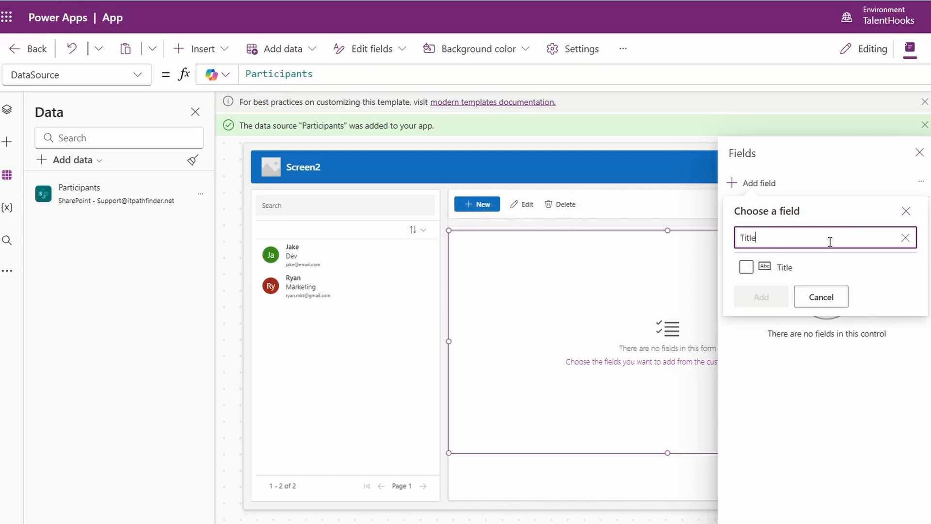
{"action": "type", "text": "De"}
{"action": "type", "text": "Email"}
{"action": "type", "text": "Ses"}
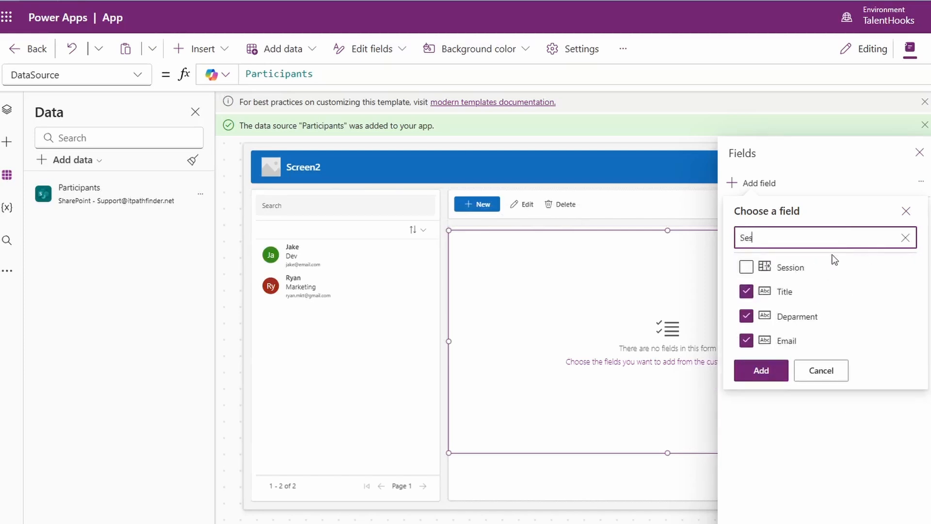
{"action": "left_click", "coordinate": [745, 267]}
{"action": "left_click", "coordinate": [761, 370]}
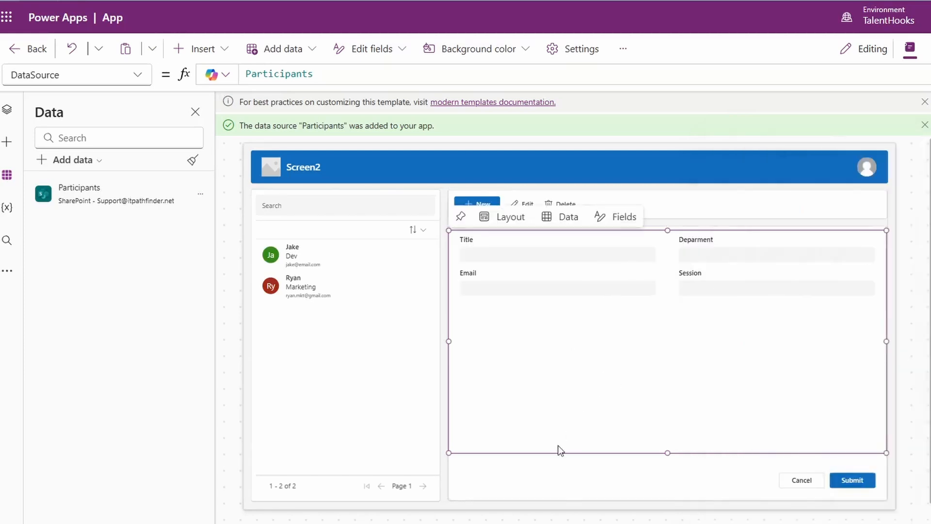
{"action": "left_click", "coordinate": [752, 479]}
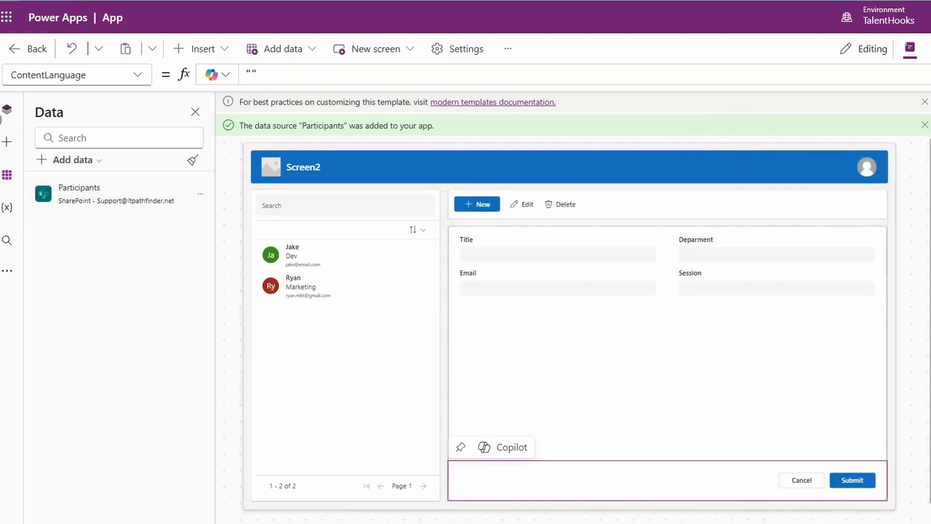
Step: Copy the BtnAnimationGrp group from Screen1
{"action": "left_click", "coordinate": [6, 109]}
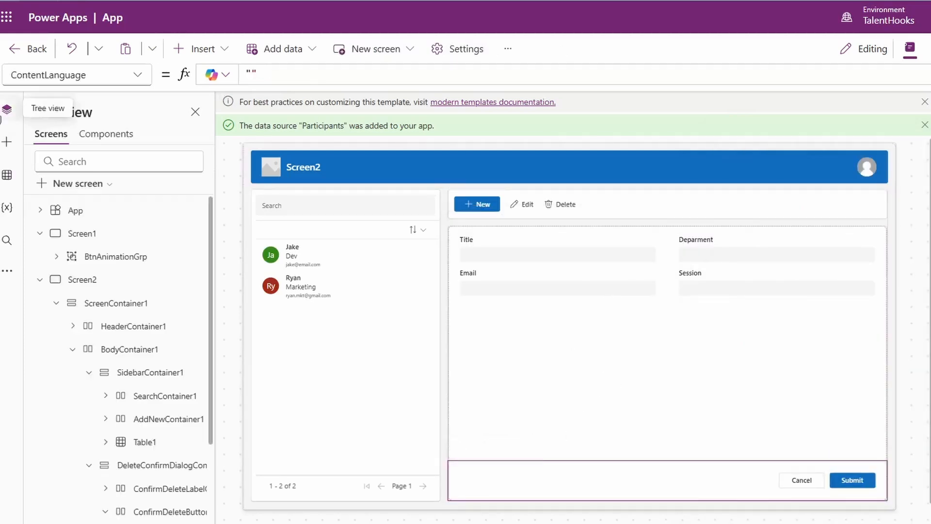
{"action": "left_click", "coordinate": [76, 256]}
{"action": "right_click", "coordinate": [115, 251]}
{"action": "mouse_move", "coordinate": [206, 292]}
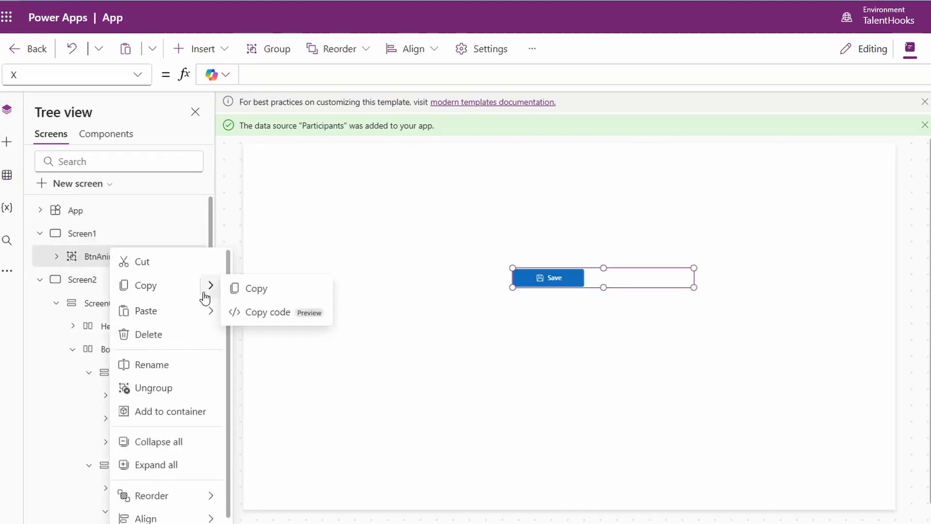
{"action": "left_click", "coordinate": [234, 289]}
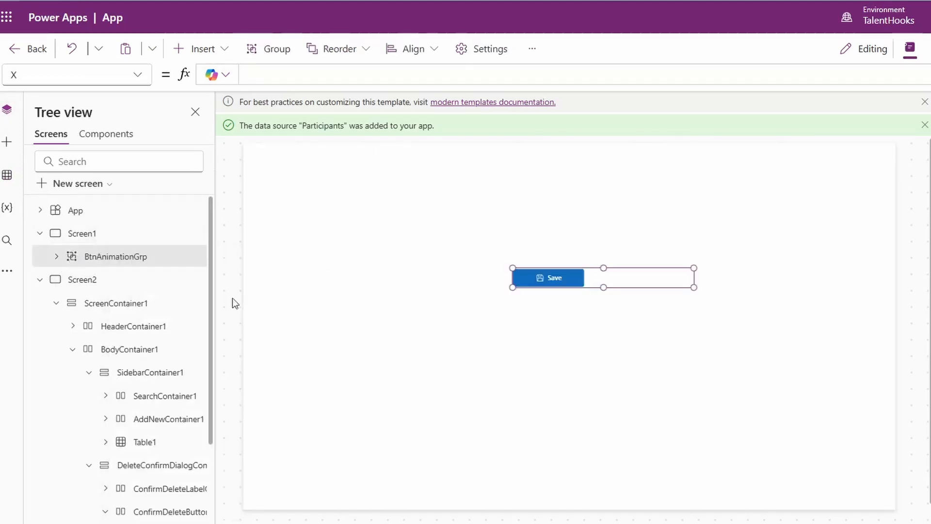
Step: Paste the copied button group into the container that holds the form's Cancel and Submit buttons on Screen2
{"action": "left_click", "coordinate": [38, 279]}
{"action": "left_click", "coordinate": [855, 483]}
{"action": "scroll", "coordinate": [145, 490], "scroll_direction": "down", "scroll_amount": 4}
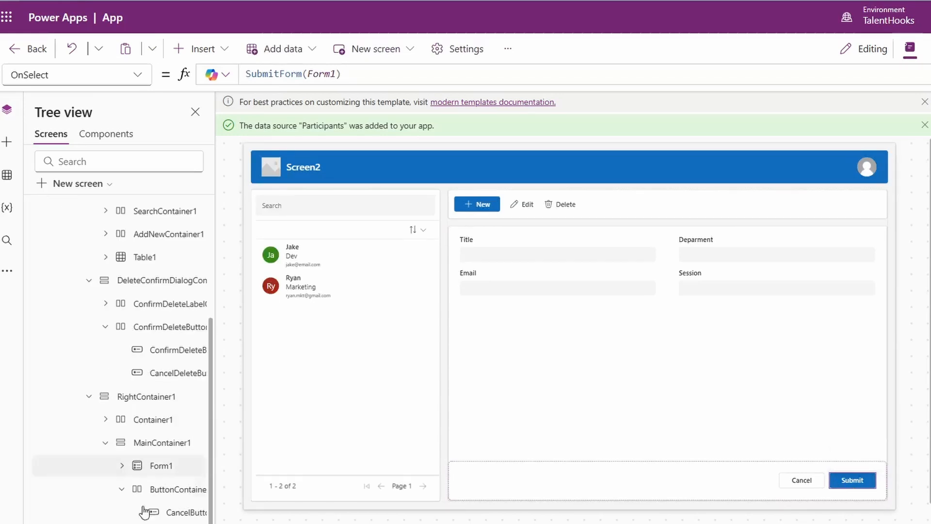
{"action": "right_click", "coordinate": [167, 523]}
{"action": "mouse_move", "coordinate": [271, 407]}
{"action": "left_click", "coordinate": [330, 436]}
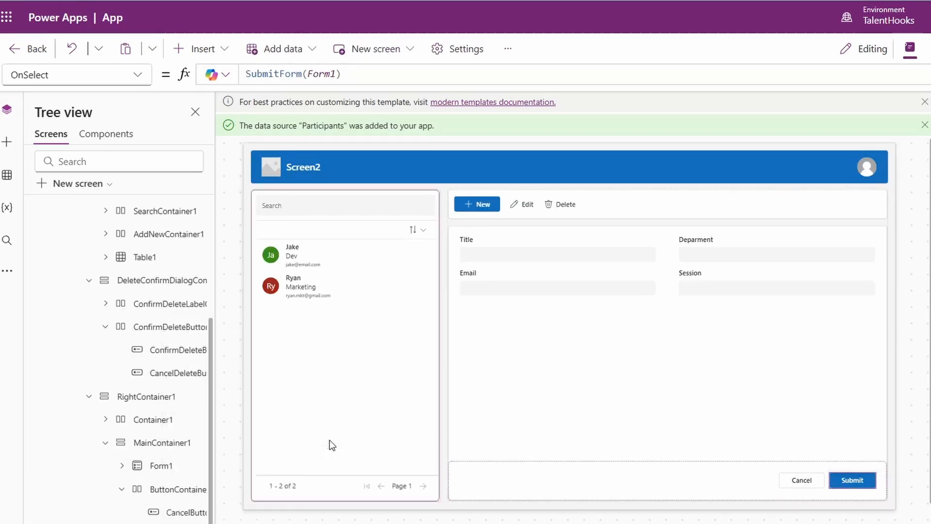
Step: Reuse SubmitForm(Form1) from the original Submit button to replace SampleFlow.Run(); in the pasted Save button's OnSelect formula
{"action": "left_click", "coordinate": [790, 480]}
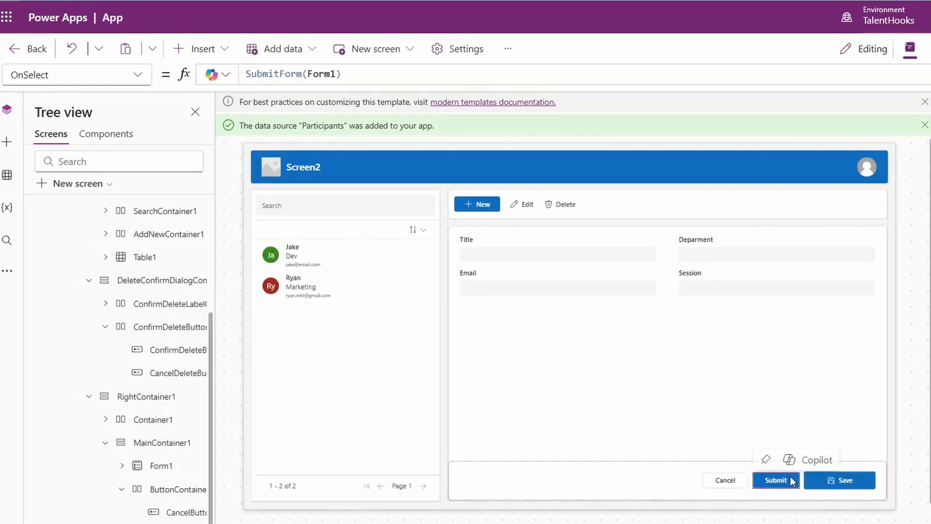
{"action": "left_click", "coordinate": [409, 76]}
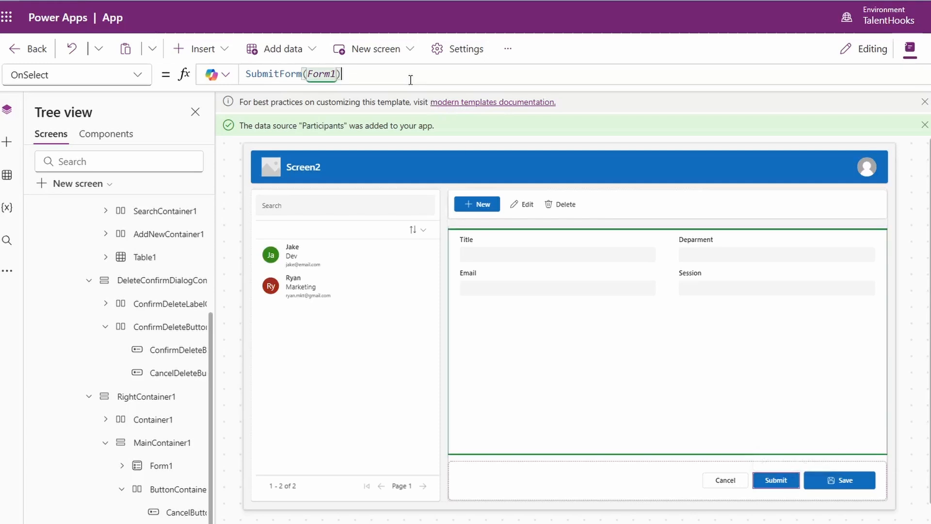
{"action": "key", "text": "ctrl+a"}
{"action": "key", "text": "ctrl+c"}
{"action": "left_click", "coordinate": [843, 480]}
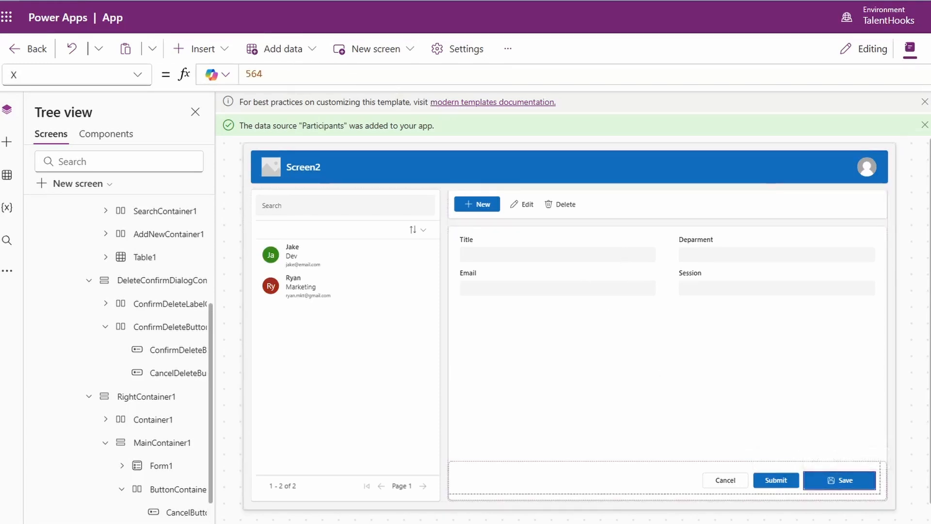
{"action": "left_click", "coordinate": [418, 76]}
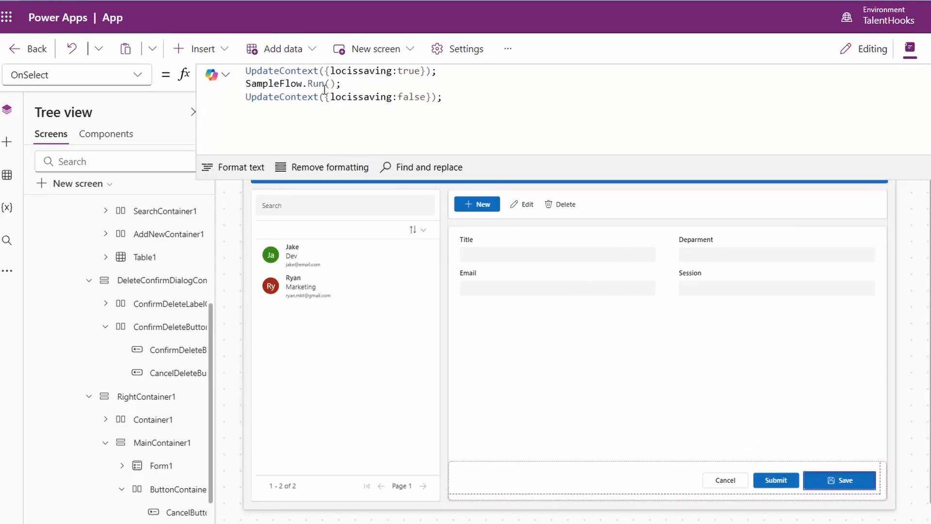
{"action": "left_click_drag", "start_coordinate": [335, 85], "coordinate": [235, 85]}
{"action": "key", "text": "ctrl+v"}
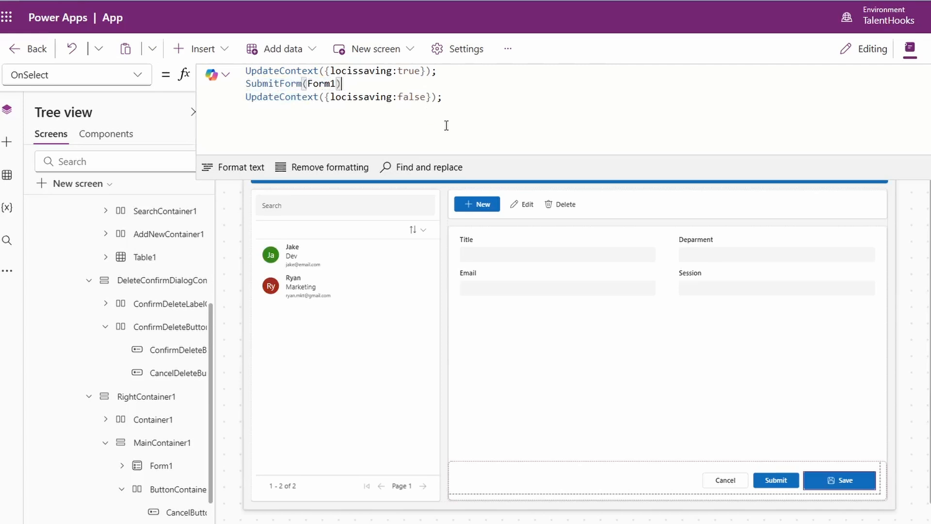
Step: Delete the template's original Submit button, keeping the pasted Save button beside Cancel
{"action": "left_click", "coordinate": [756, 477]}
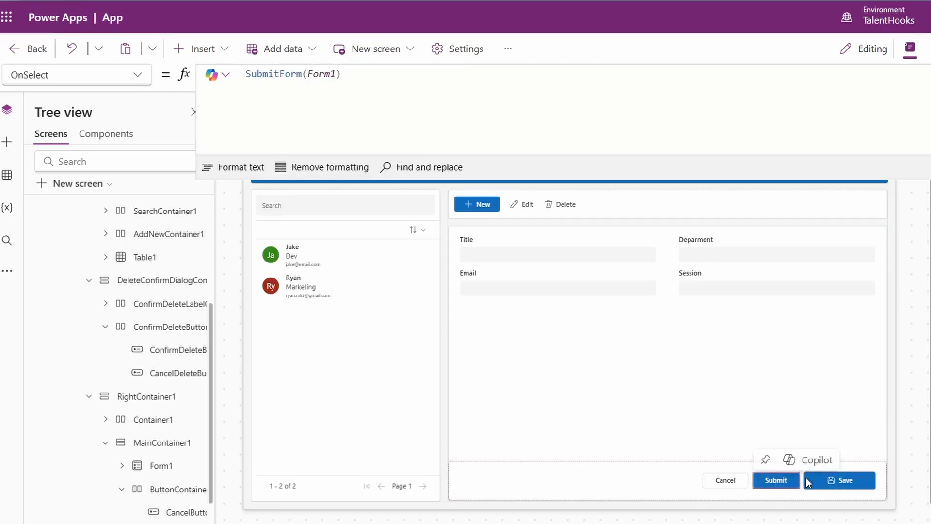
{"action": "right_click", "coordinate": [782, 480]}
{"action": "left_click", "coordinate": [798, 481]}
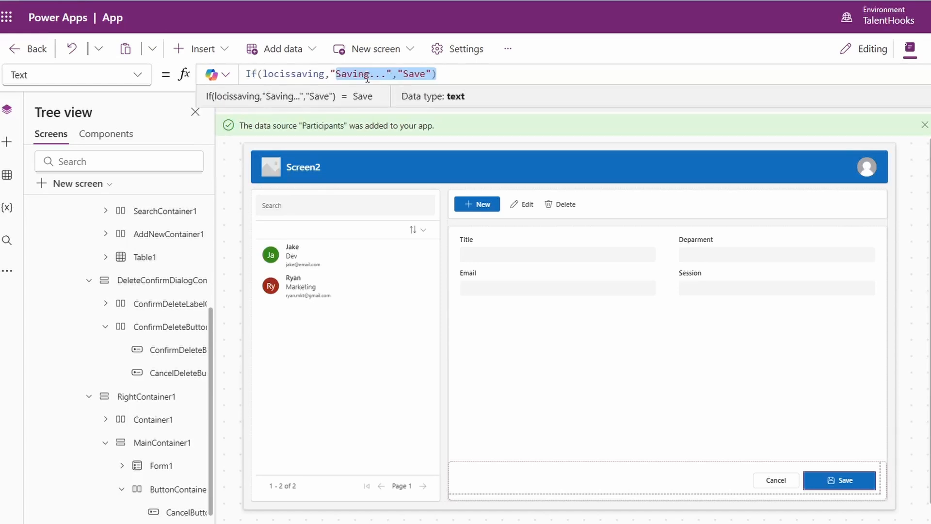
Step: Change the pasted button's Text formula to If(locissaving,"Submitting...","Submit")
{"action": "left_click_drag", "start_coordinate": [342, 74], "coordinate": [364, 74]}
{"action": "type", "text": "Submitting...\",\"Save\")"}
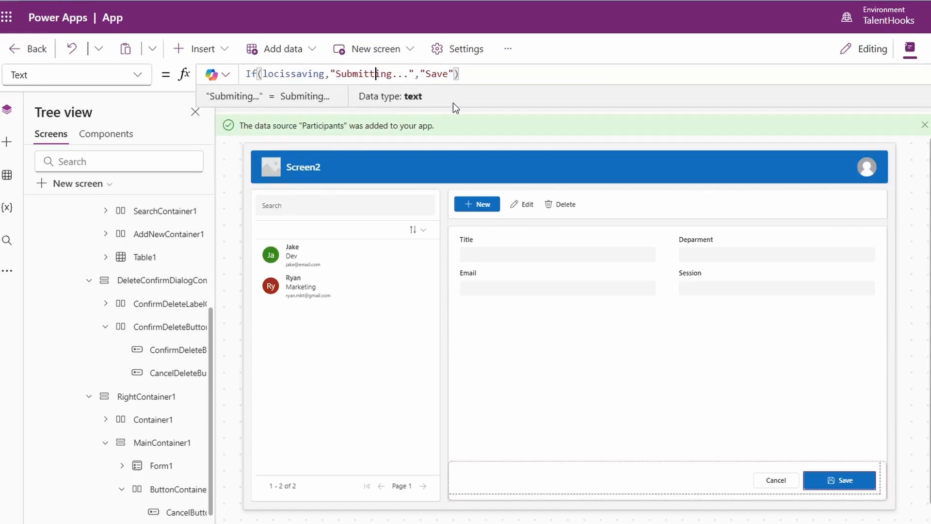
{"action": "double_click", "coordinate": [449, 74]}
{"action": "type", "text": "Submitt"}
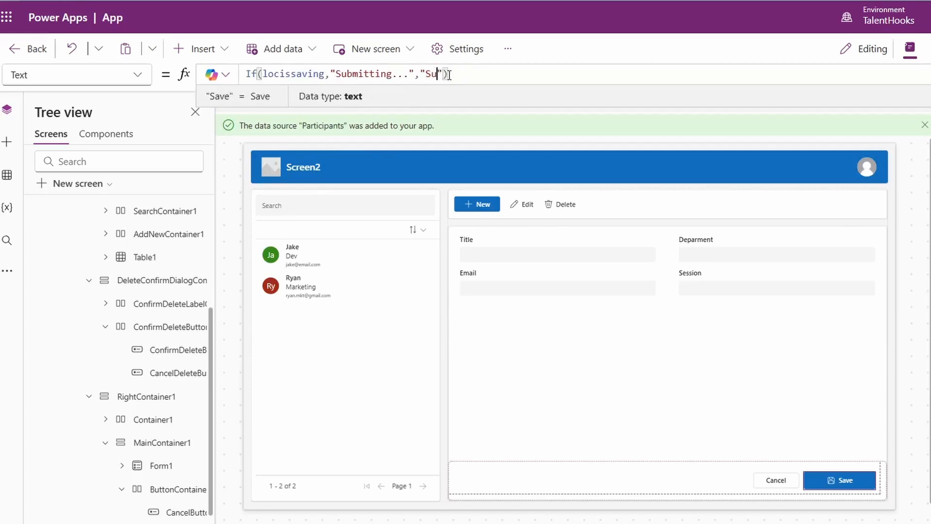
{"action": "left_click", "coordinate": [921, 270]}
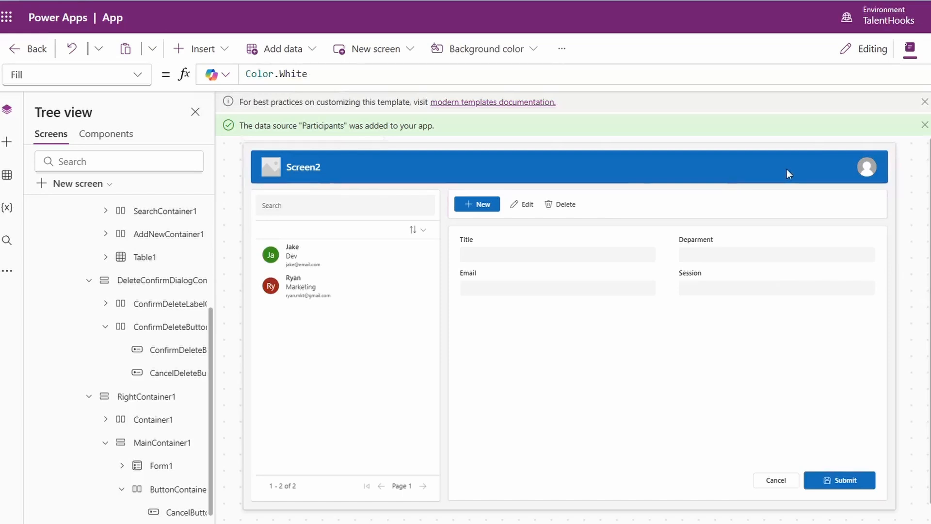
Step: Preview the app, open the Dev department participant's record and replace its Title with a different first name
{"action": "key", "text": "F5"}
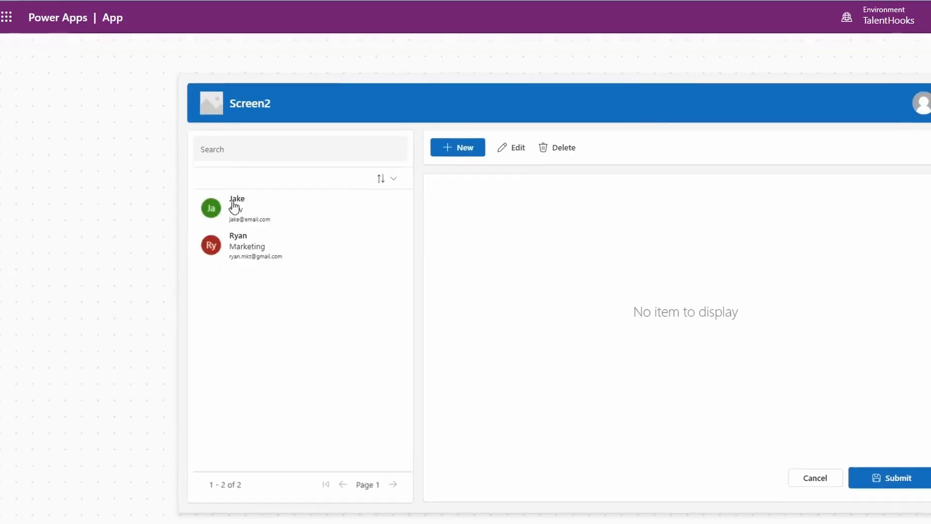
{"action": "left_click", "coordinate": [394, 211]}
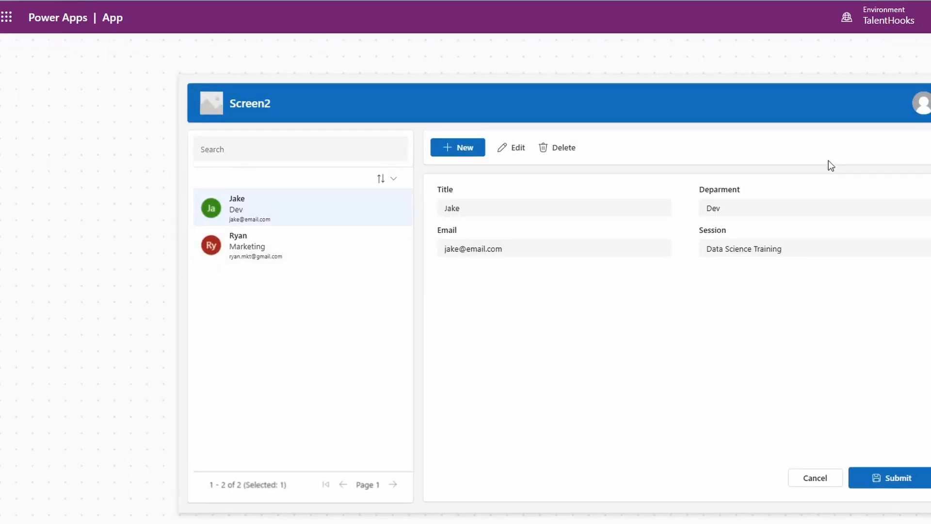
{"action": "left_click", "coordinate": [527, 208]}
{"action": "key", "text": "BackSpace"}
{"action": "key", "text": "BackSpace"}
{"action": "type", "text": "ck"}
Step: Set the participant's Session to Digital Marketing and submit the form
{"action": "left_click", "coordinate": [747, 249]}
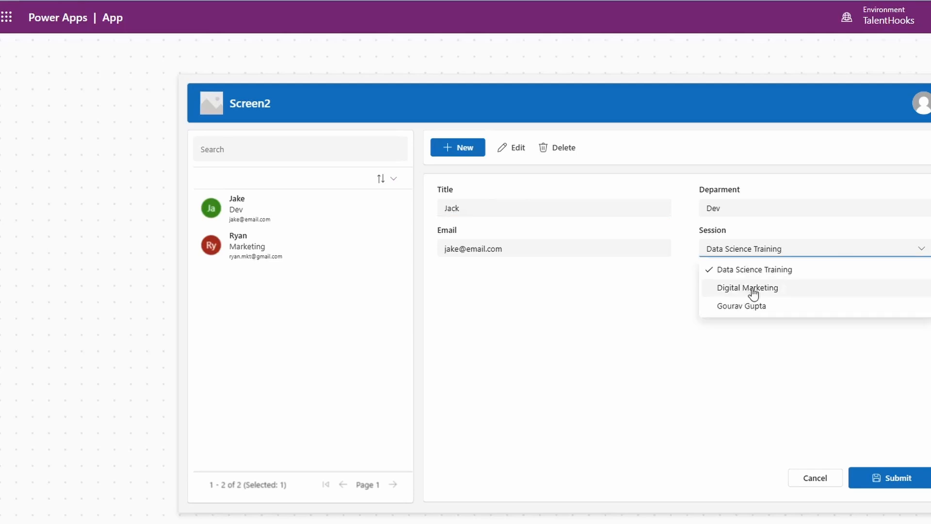
{"action": "left_click", "coordinate": [748, 288]}
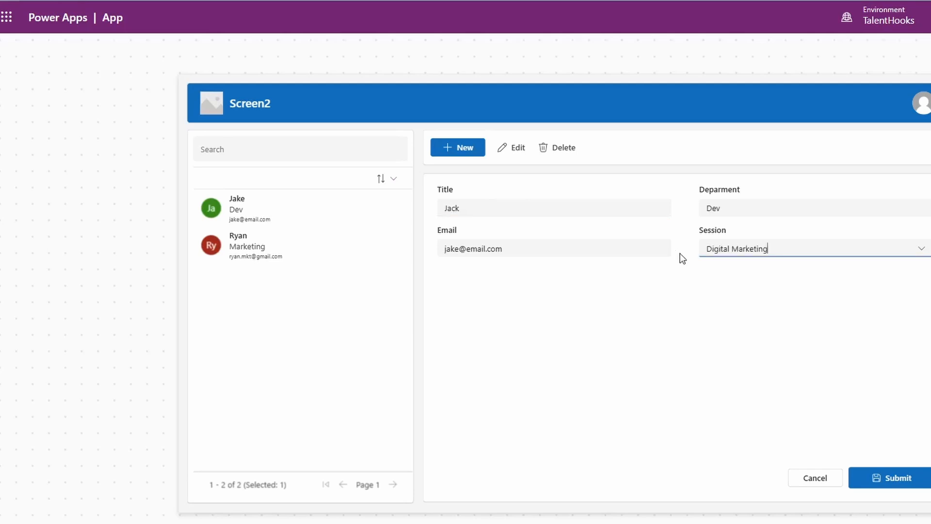
{"action": "left_click", "coordinate": [873, 471]}
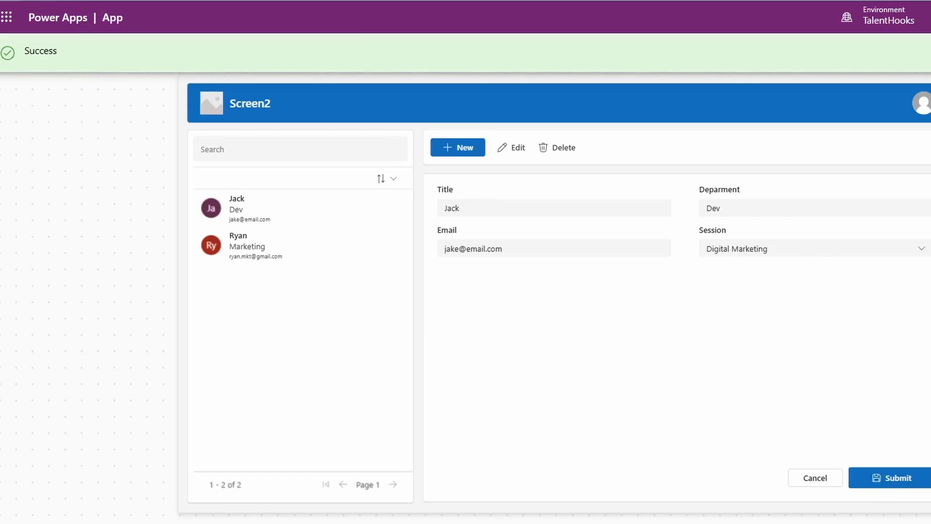
Step: Exit the preview back to the editor and collapse Screen2 in the screen hierarchy
{"action": "key", "text": "Escape"}
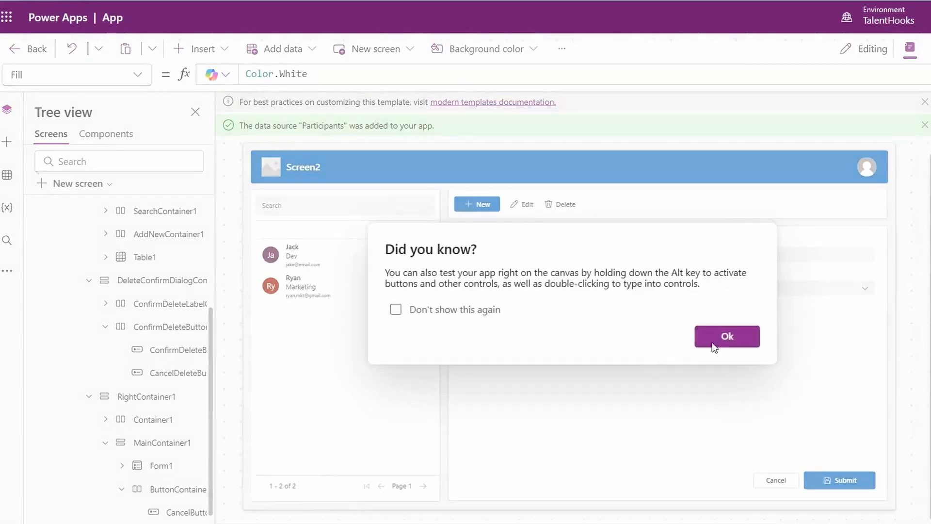
{"action": "left_click", "coordinate": [716, 340]}
{"action": "scroll", "coordinate": [120, 303], "scroll_direction": "up", "scroll_amount": 10}
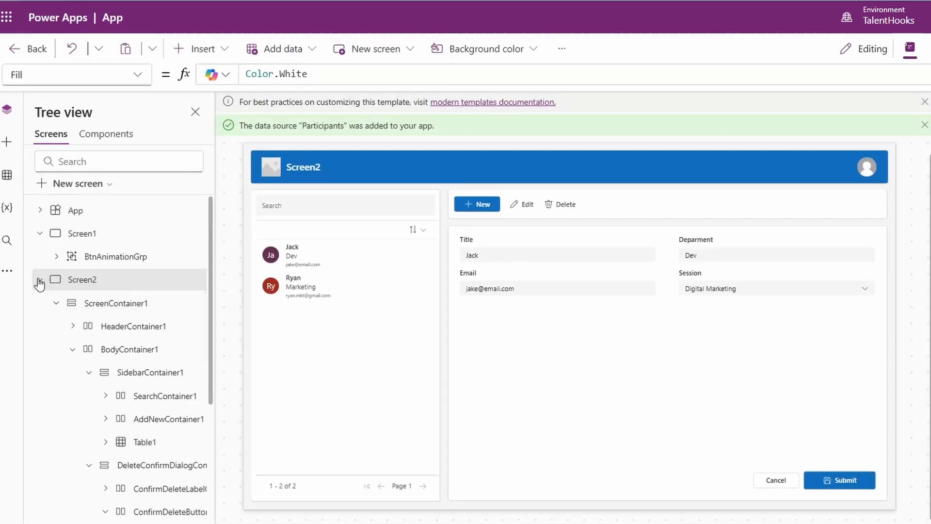
{"action": "left_click", "coordinate": [39, 280]}
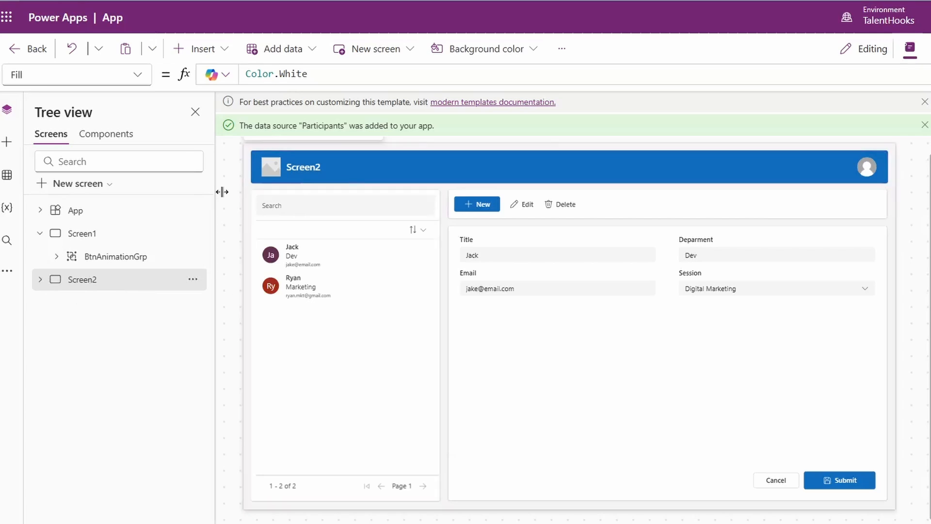